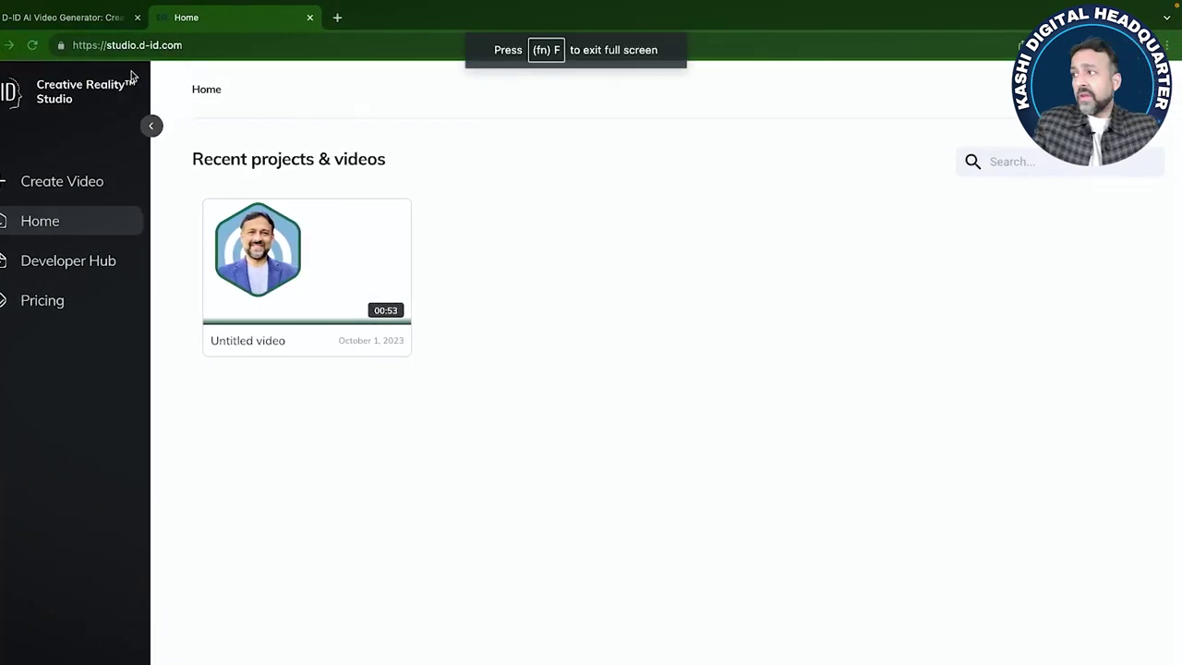
Step: Browse the D-ID homepage, then go to the Pricing > Creative Reality Studio plans page
left_click(84, 18)
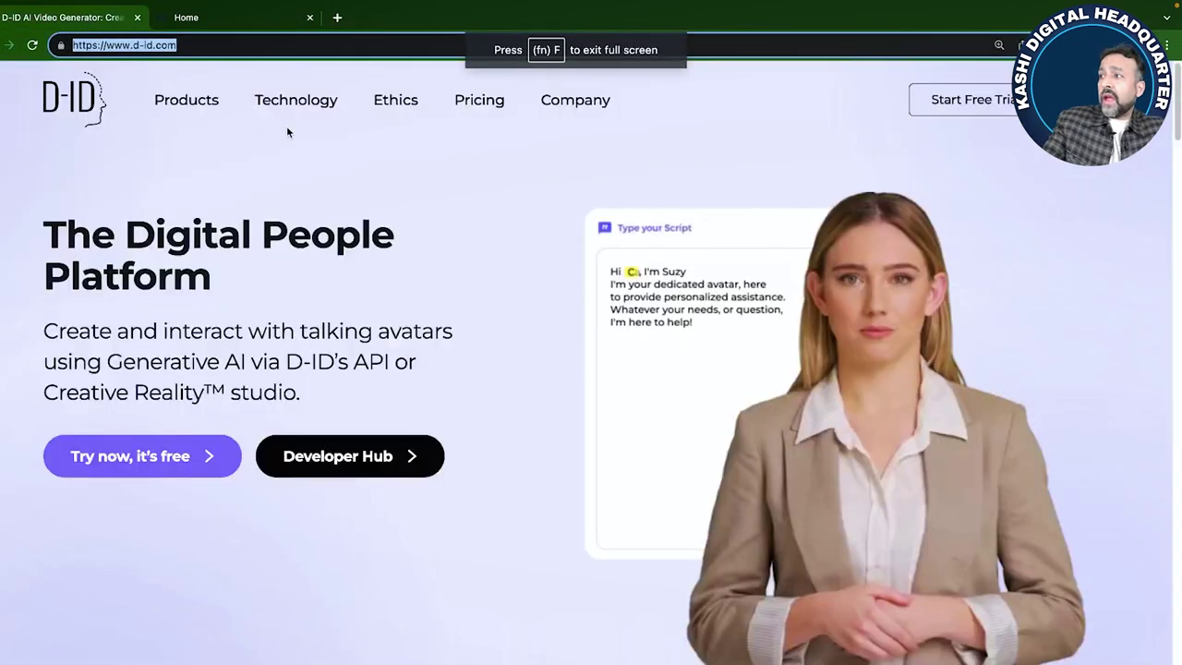
left_click(404, 45)
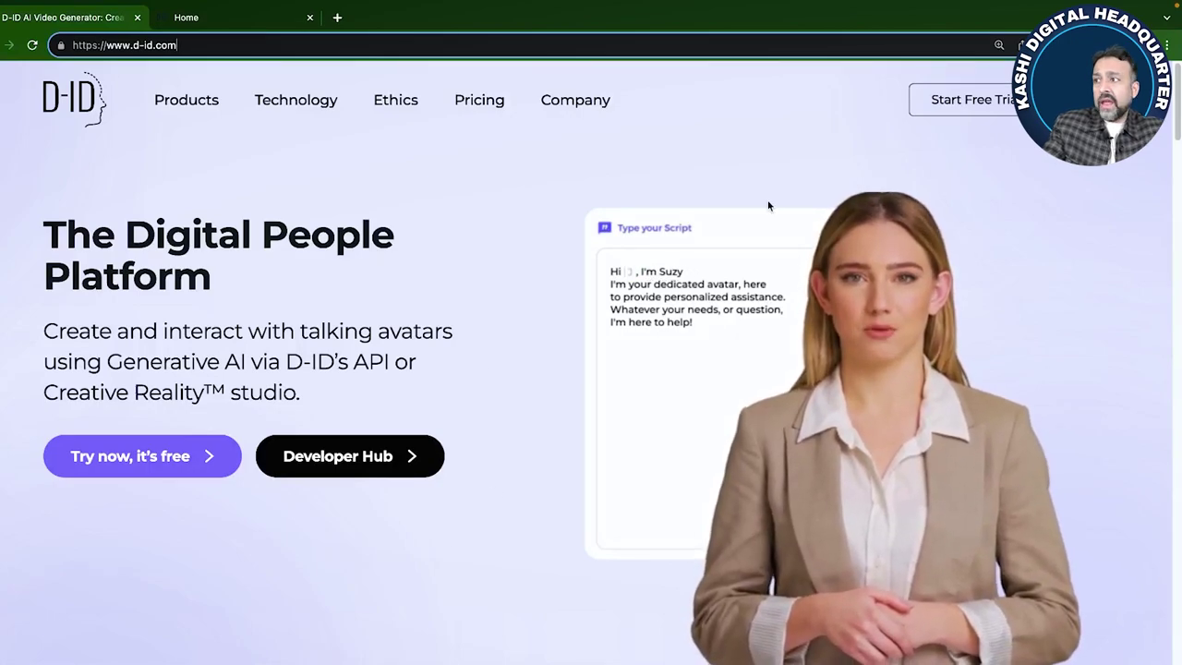
scroll(462, 401, "down", 10)
scroll(299, 517, "up", 2)
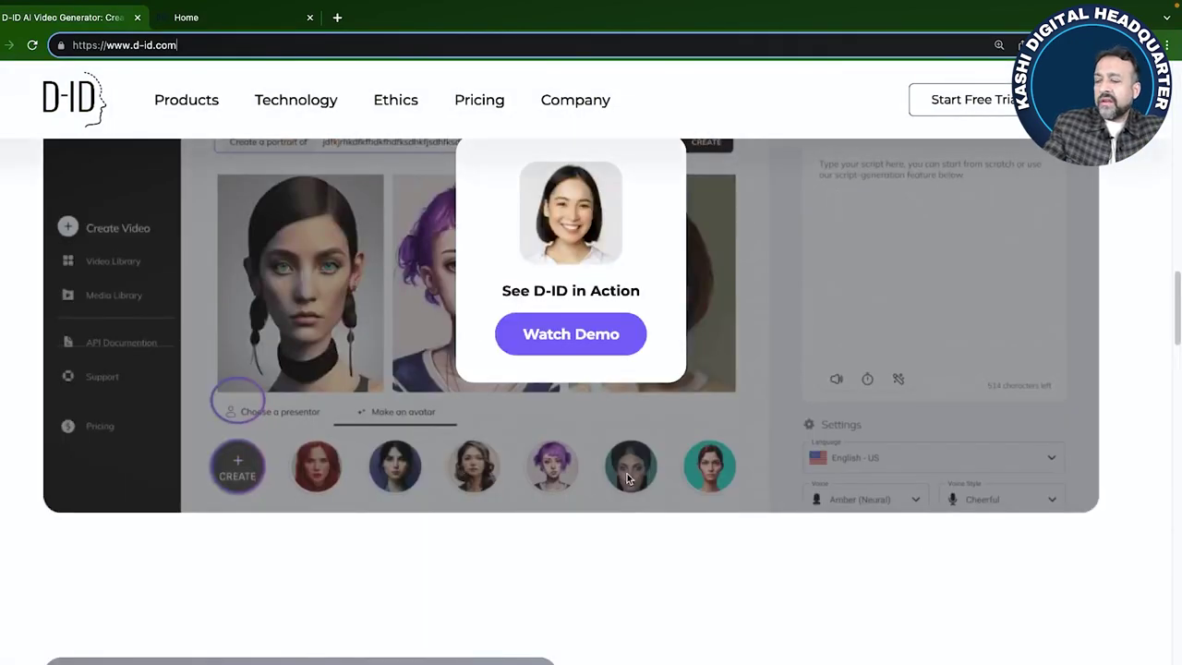
scroll(654, 482, "up", 1)
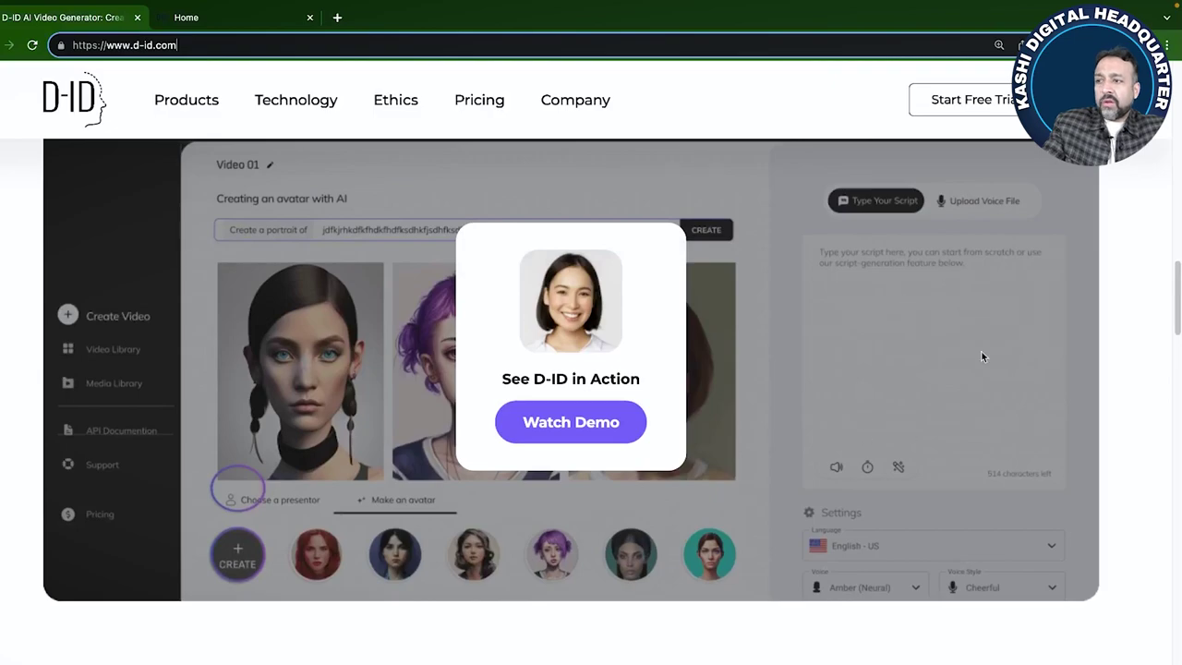
scroll(526, 462, "down", 5)
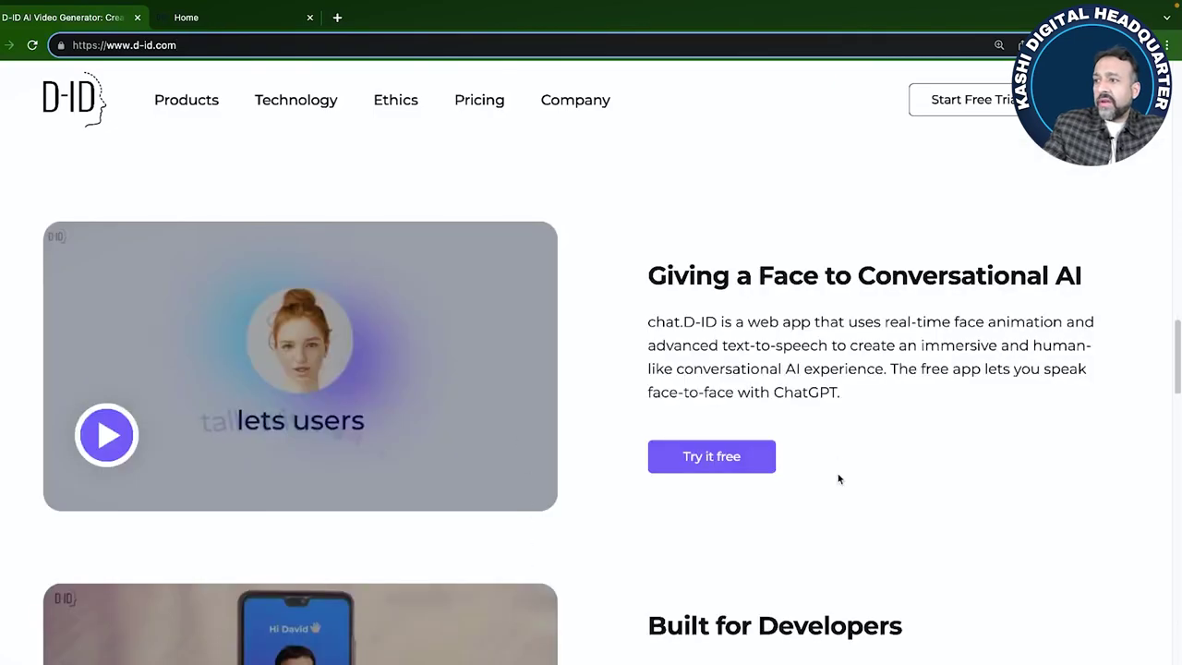
scroll(686, 526, "down", 1)
scroll(686, 526, "down", 5)
mouse_move(484, 105)
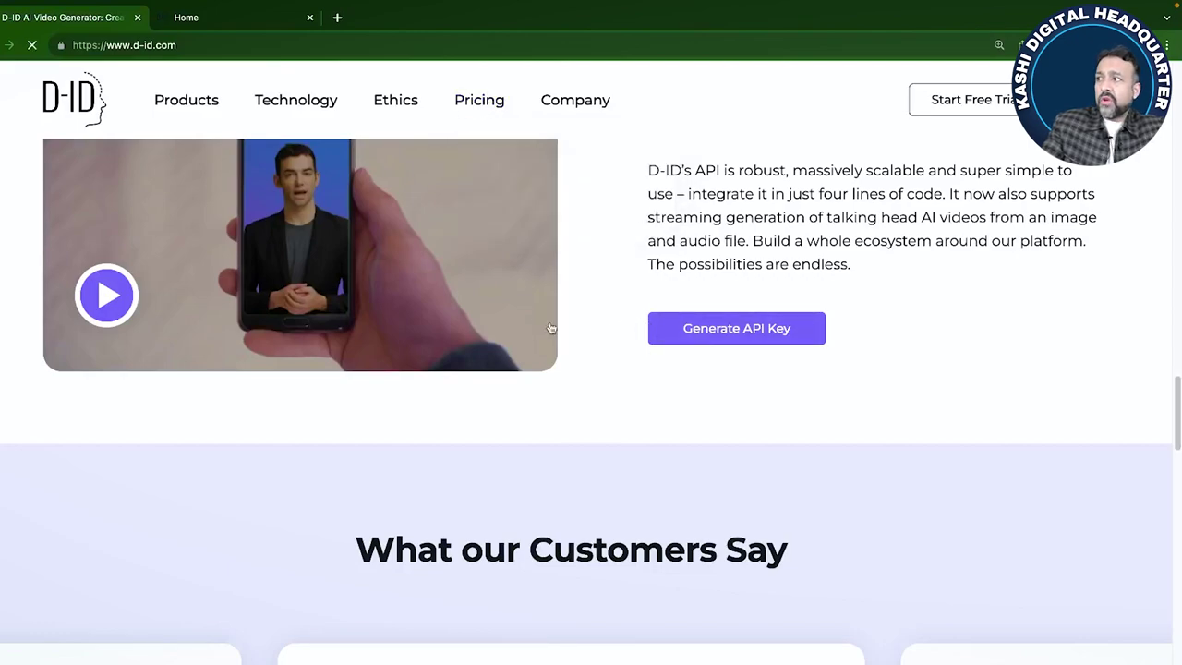
left_click(672, 338)
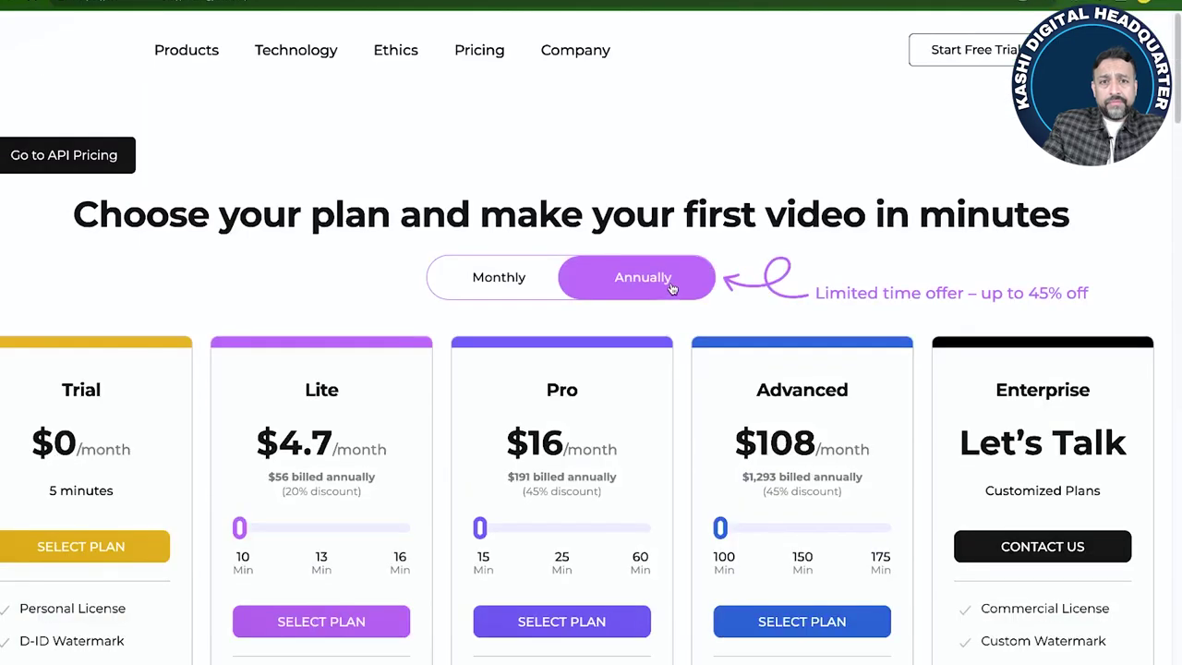
Step: Scroll through the Trial, Lite, Pro, Advanced and Enterprise plan cards and their features
scroll(185, 414, "down", 1)
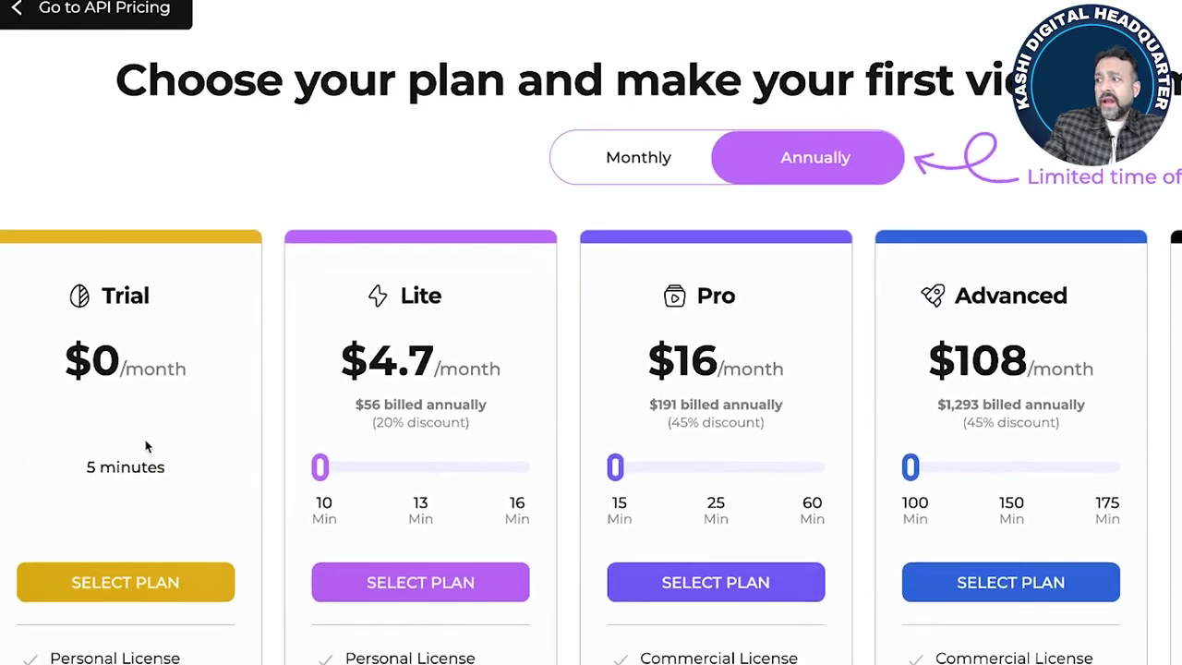
scroll(132, 451, "down", 4)
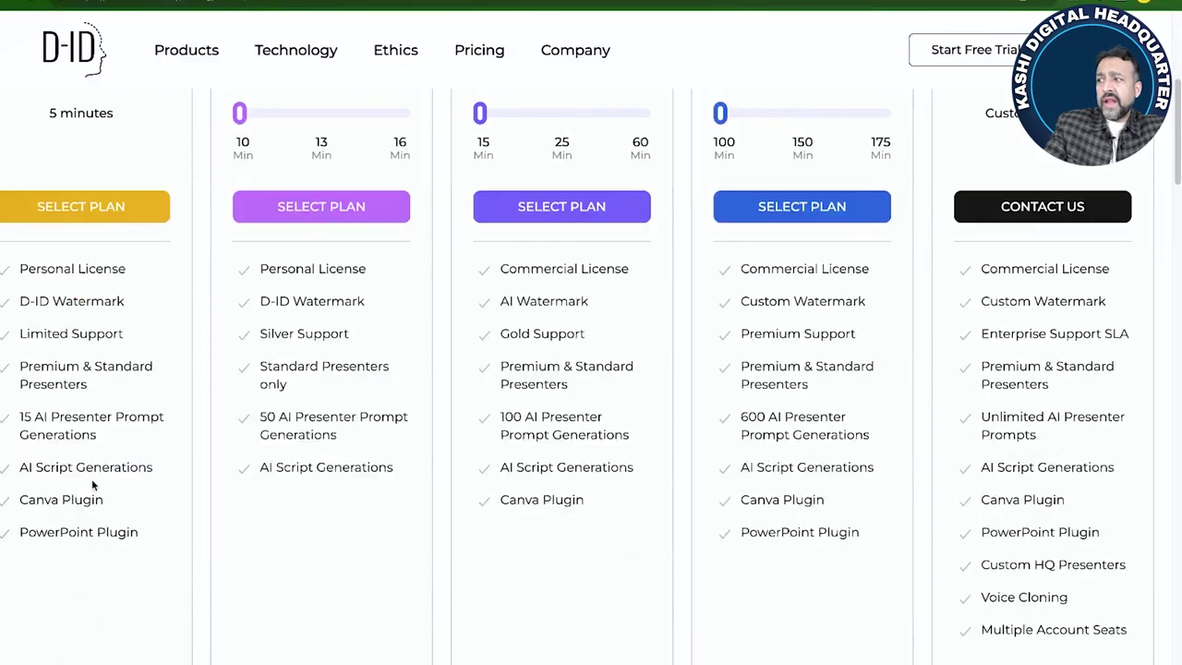
scroll(95, 475, "up", 2)
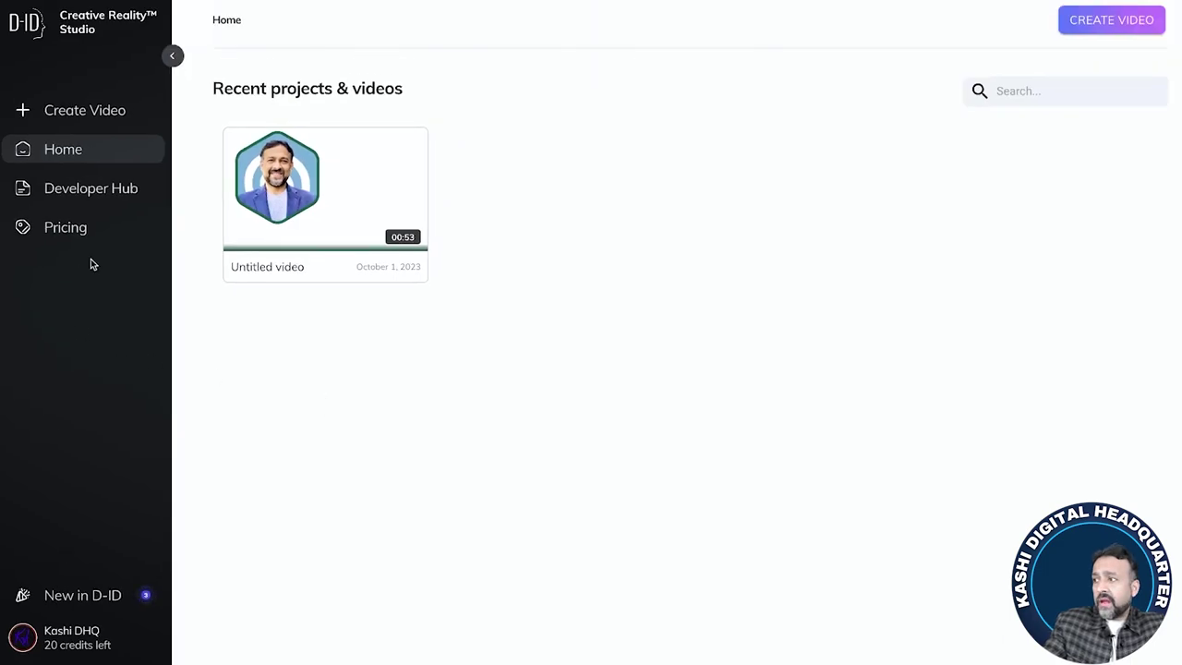
Step: Create a new video, compare presenters, and choose the woman in the red blouse
left_click(1100, 21)
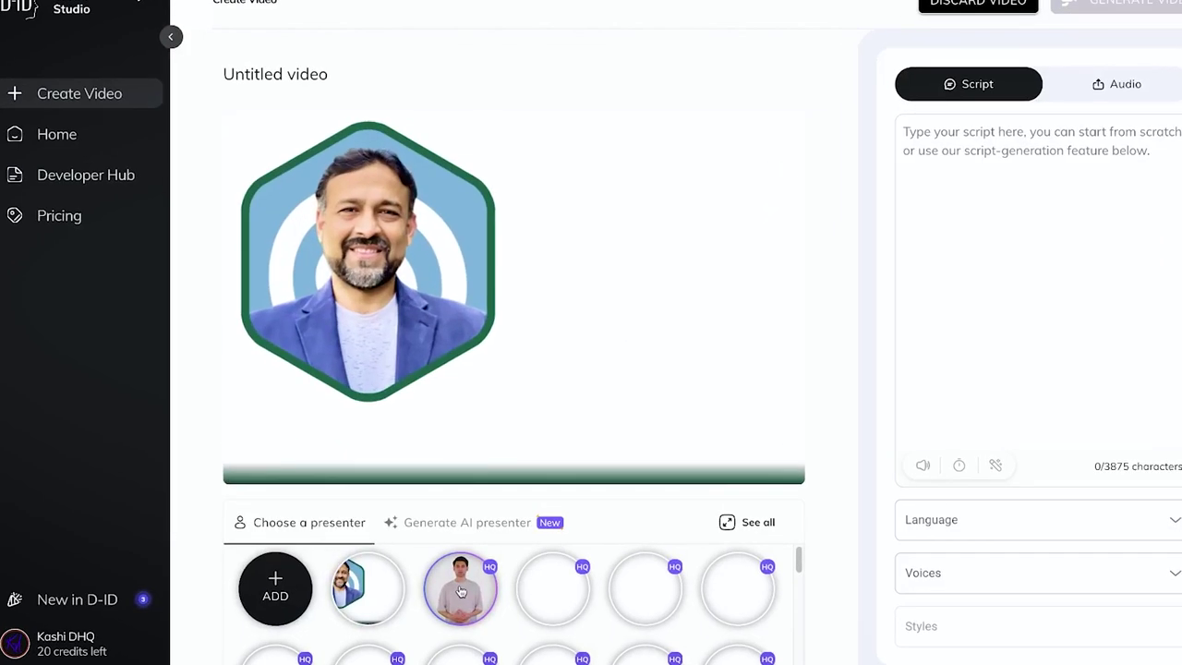
left_click(461, 592)
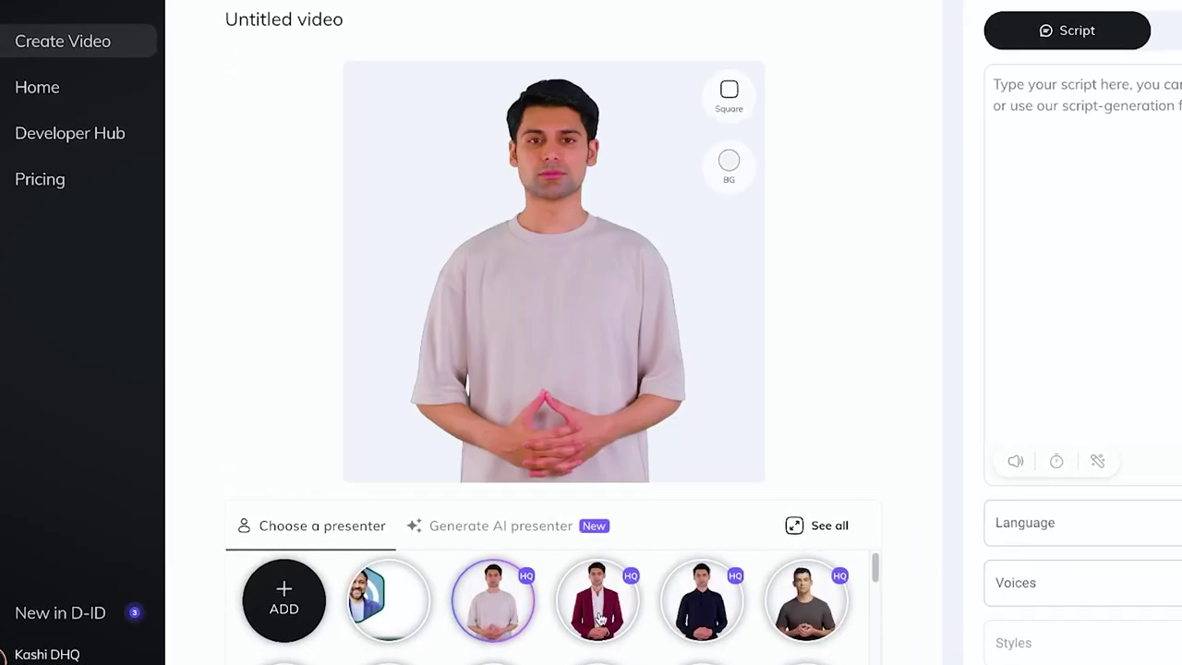
left_click(600, 618)
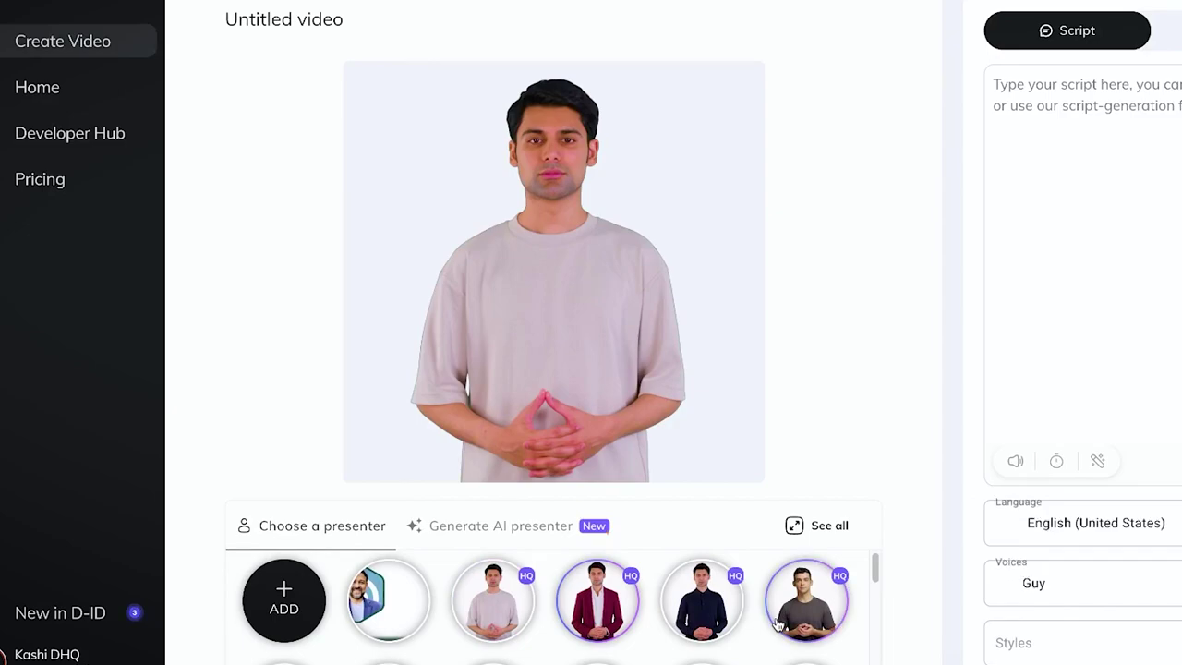
scroll(778, 626, "down", 1)
left_click(597, 637)
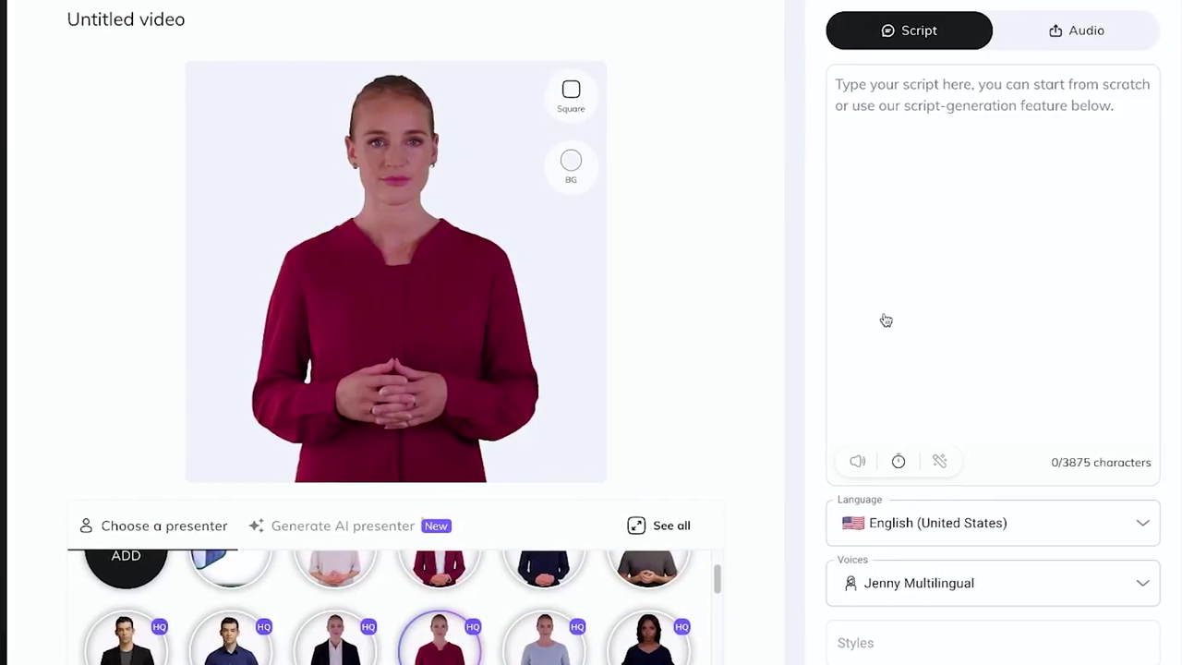
left_click(871, 319)
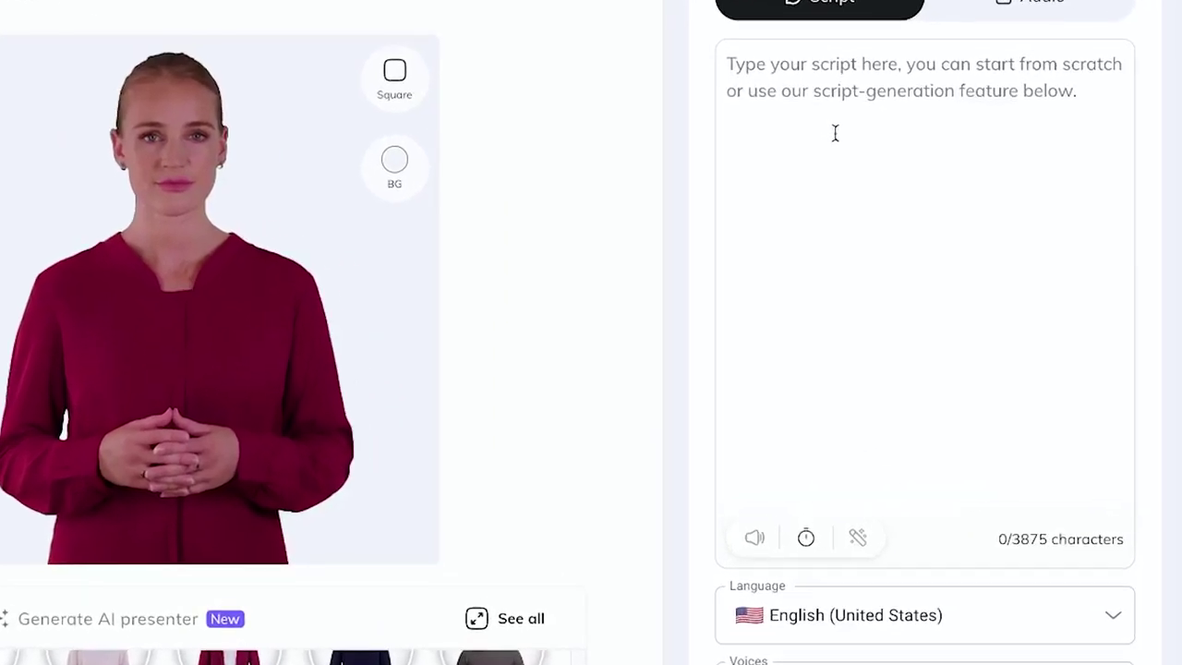
Step: Enter the script 'This is a cool tool', the host's name, then 'Thanks for sharing'
type("This is a cool tool Kashi")
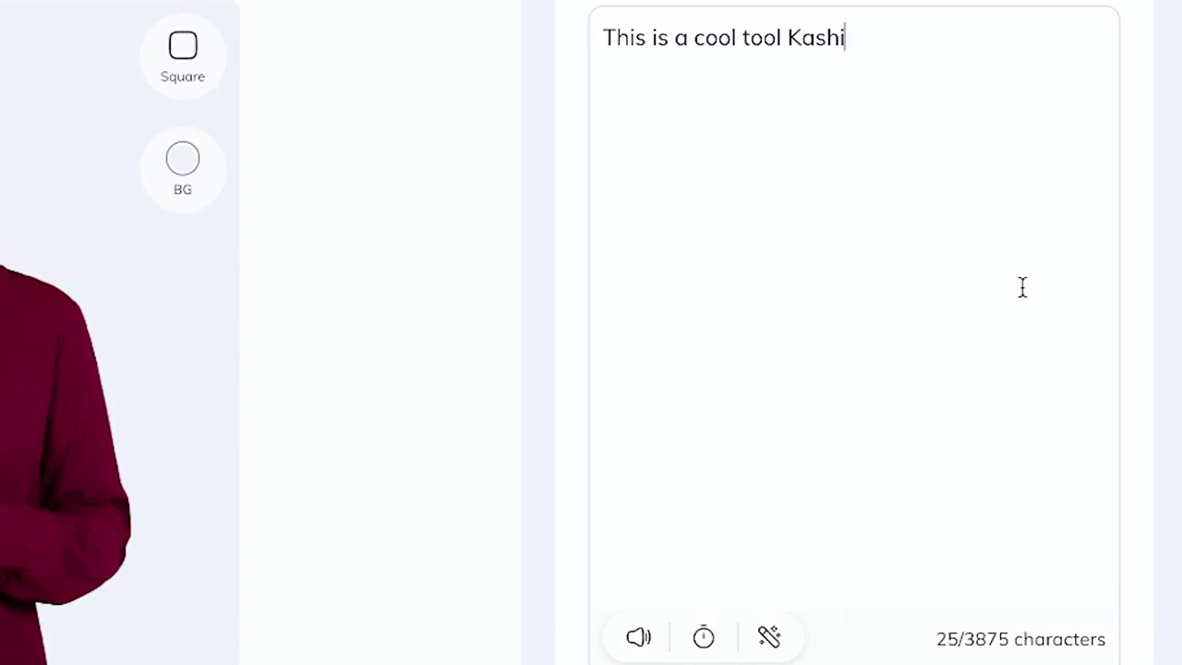
type(". Thanks for sharing")
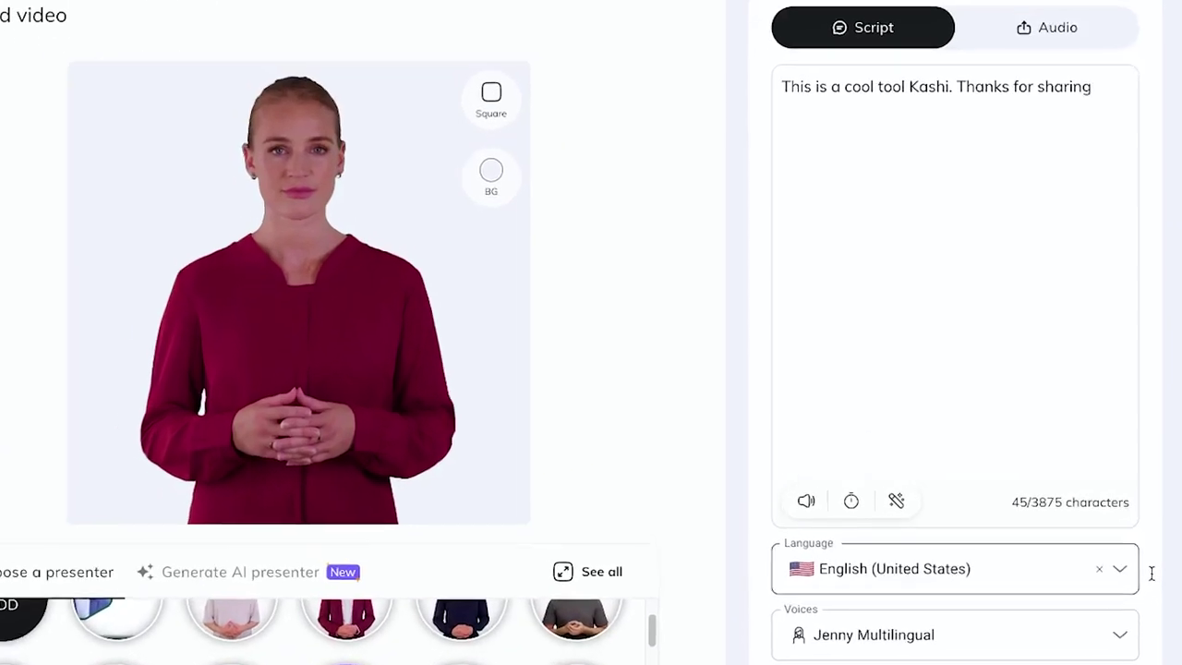
Step: Keep English (United States) as the language and switch the narration voice to Jenny
left_click(1144, 520)
scroll(1038, 342, "down", 1)
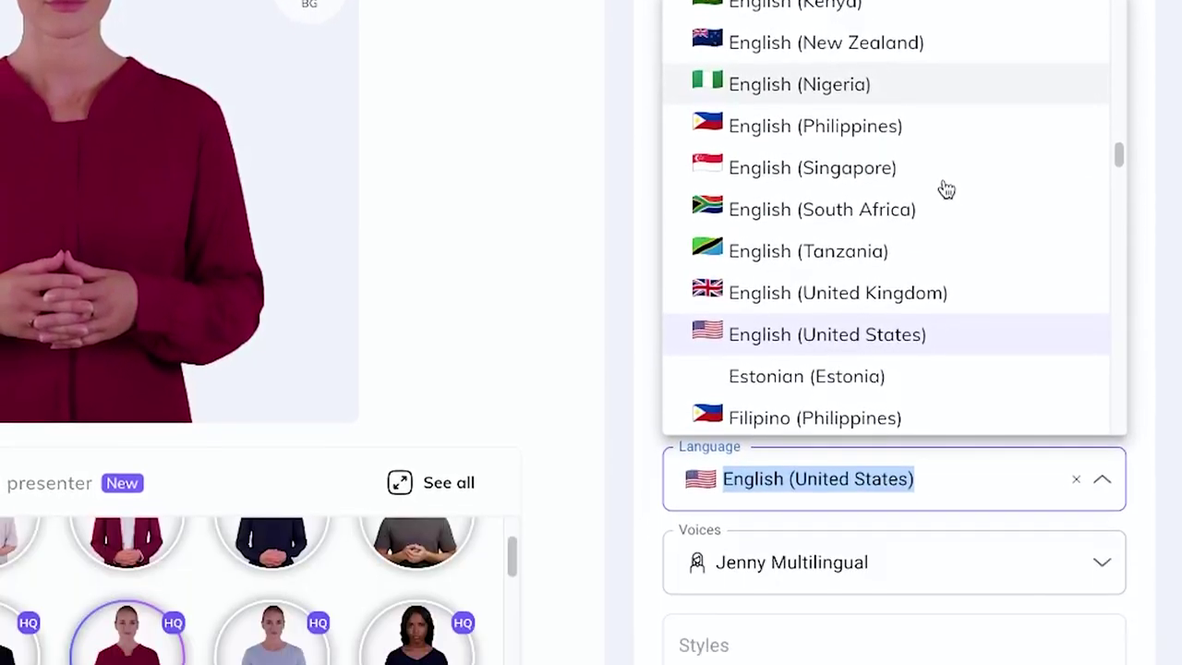
left_click(923, 334)
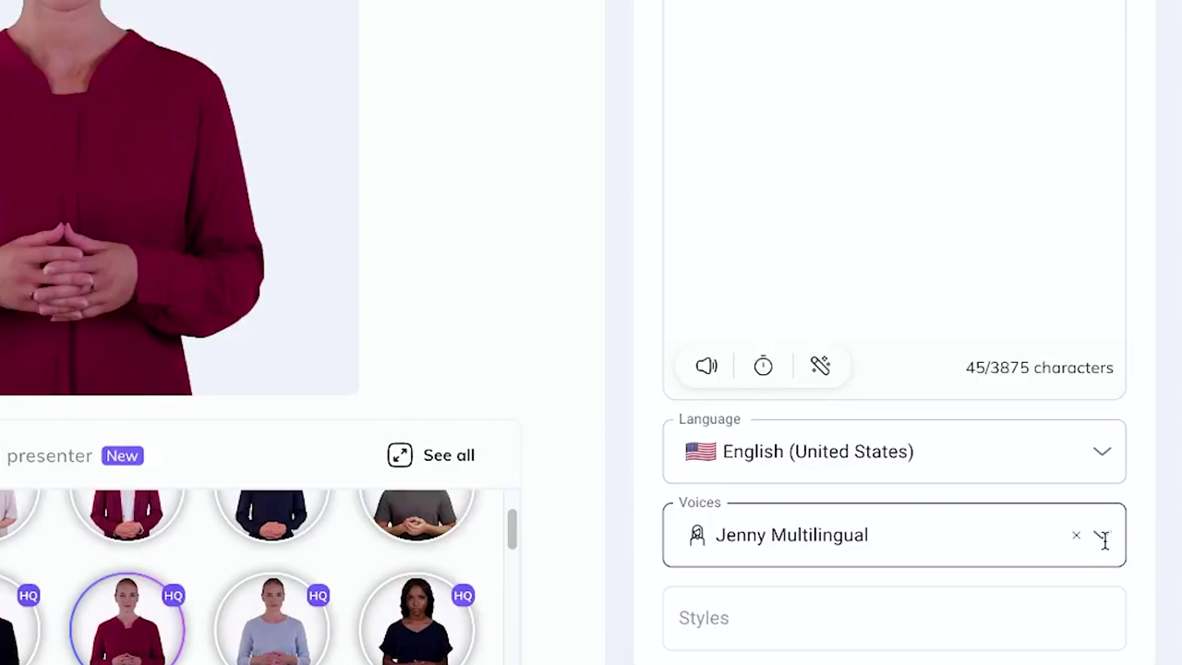
left_click(1101, 535)
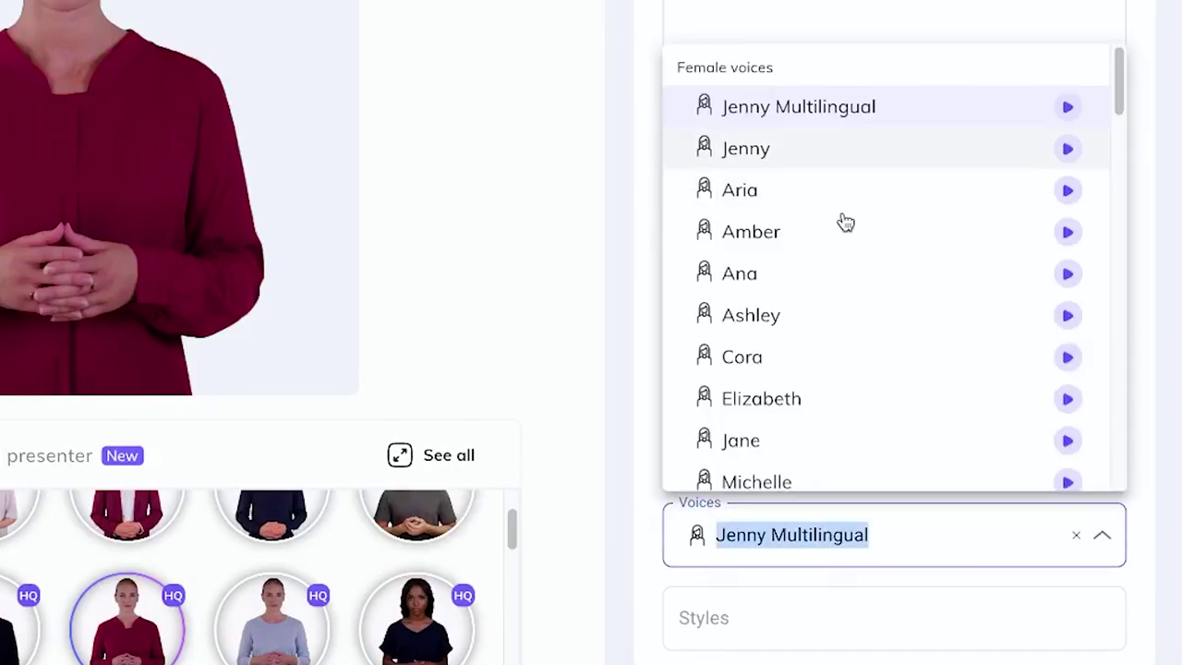
scroll(844, 222, "down", 5)
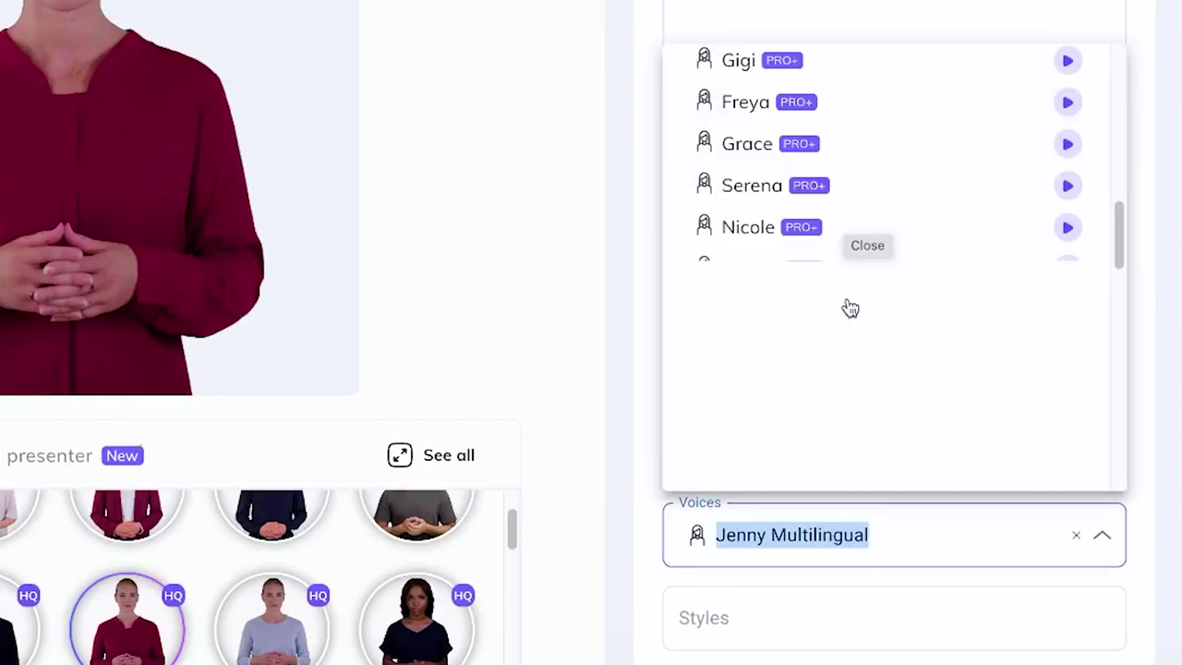
scroll(849, 308, "down", 10)
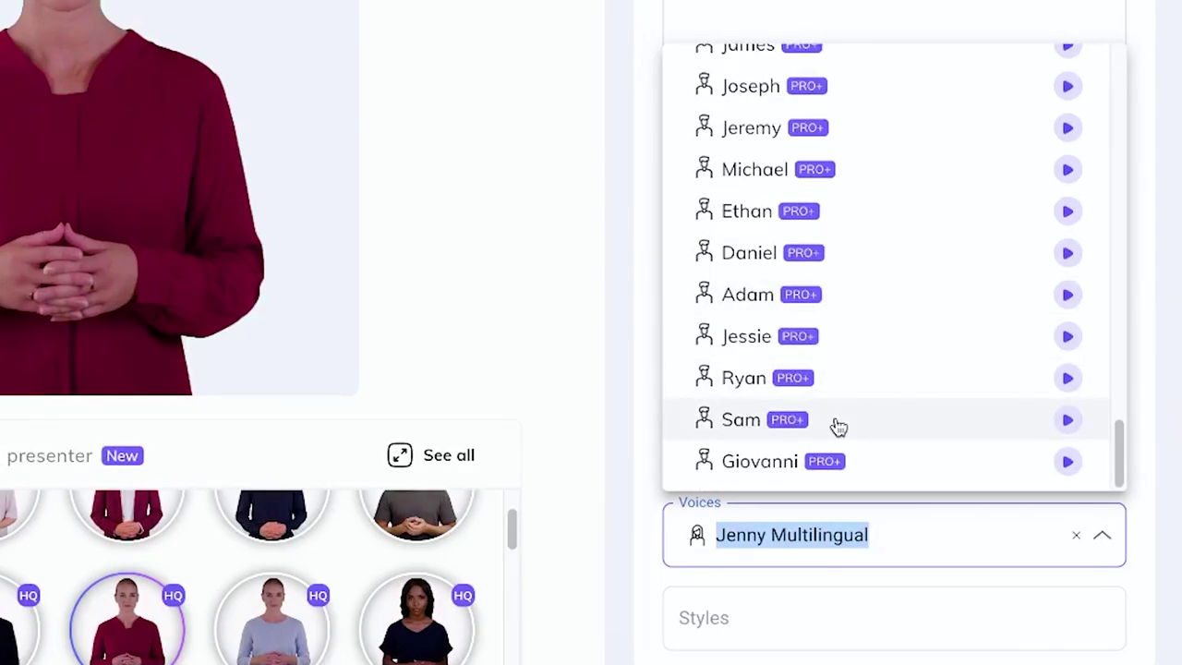
scroll(837, 426, "up", 15)
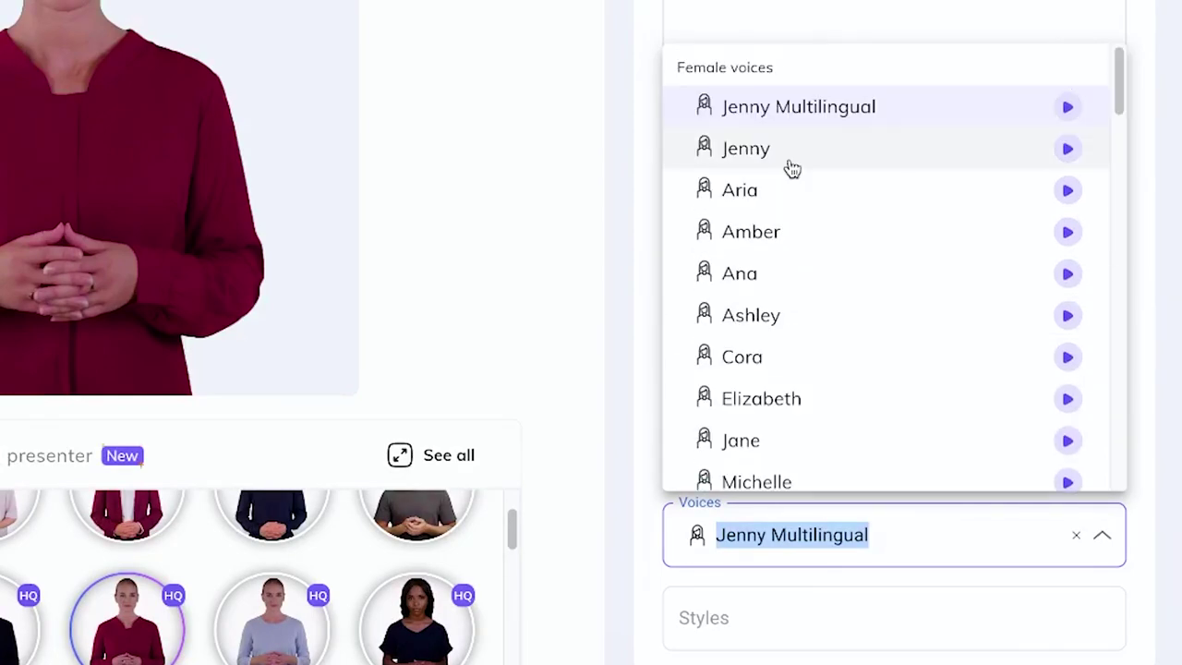
left_click(851, 134)
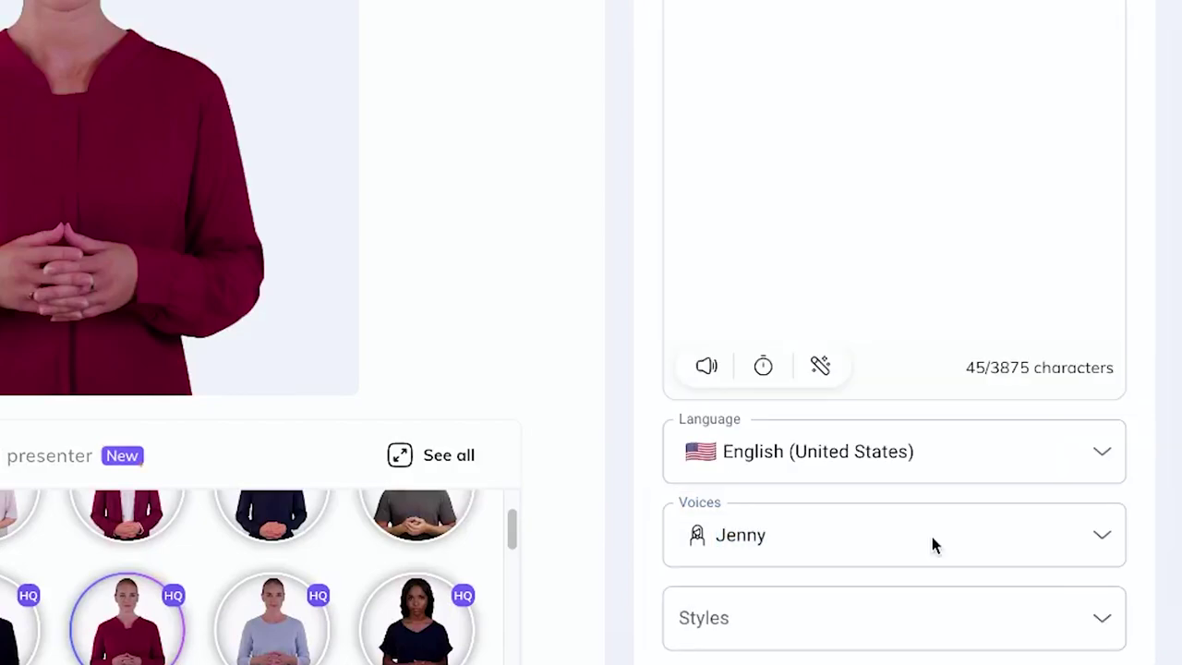
Step: Give Jenny the excited speaking style and preview the script aloud
left_click(1095, 642)
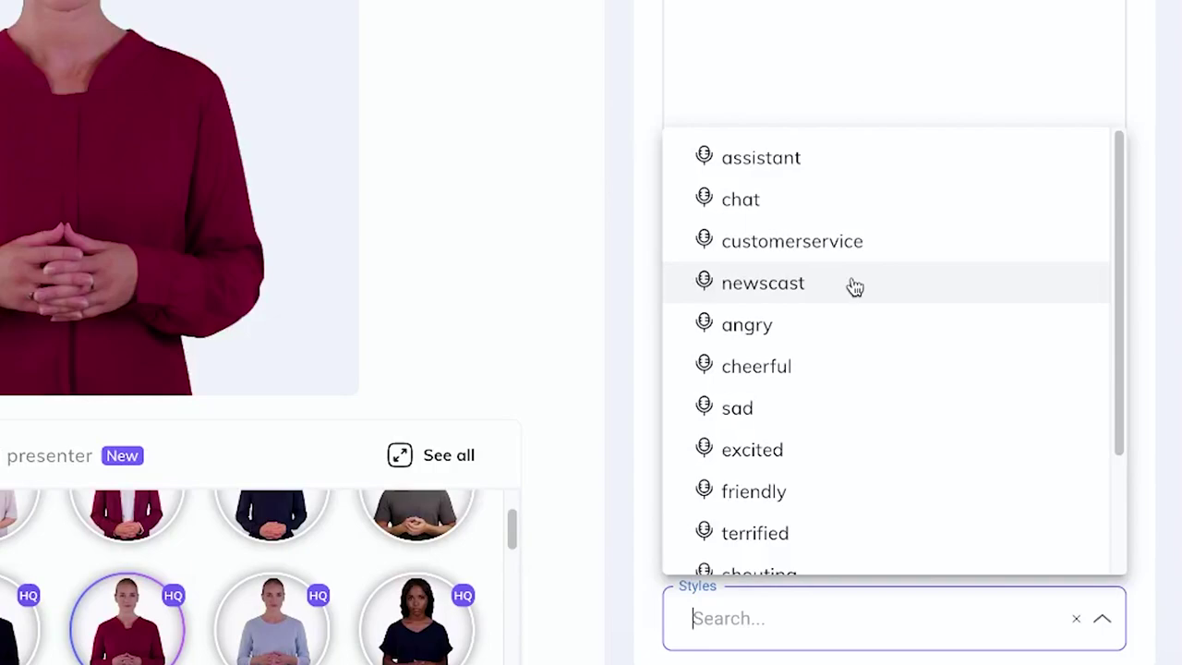
left_click(794, 461)
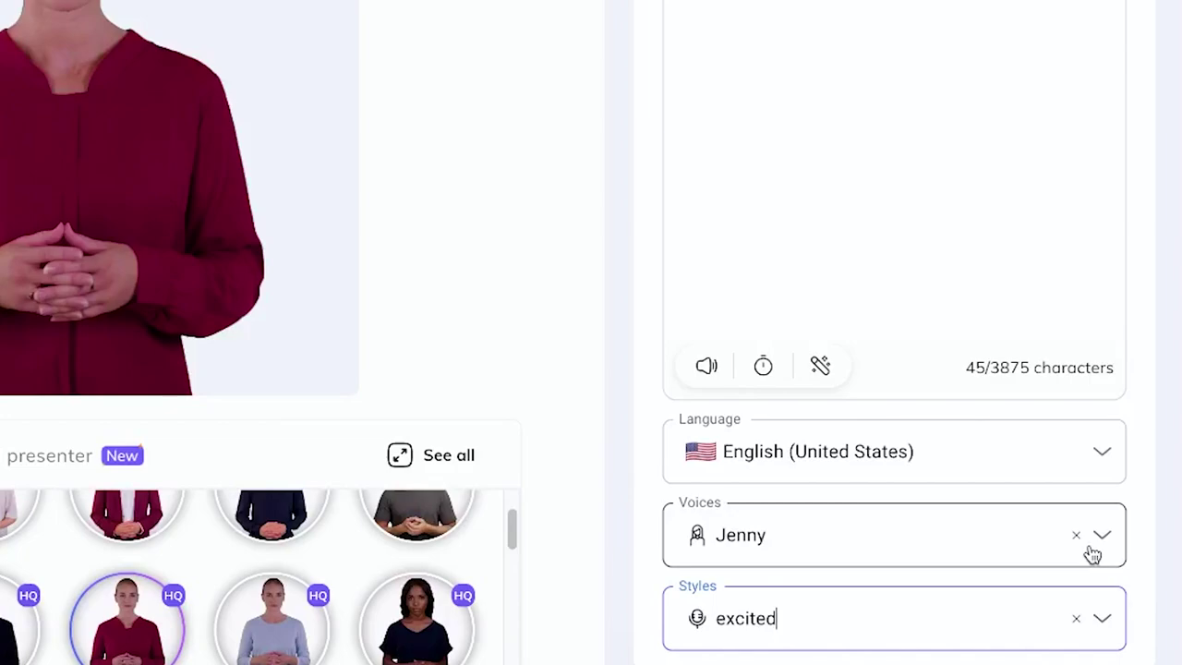
left_click(706, 367)
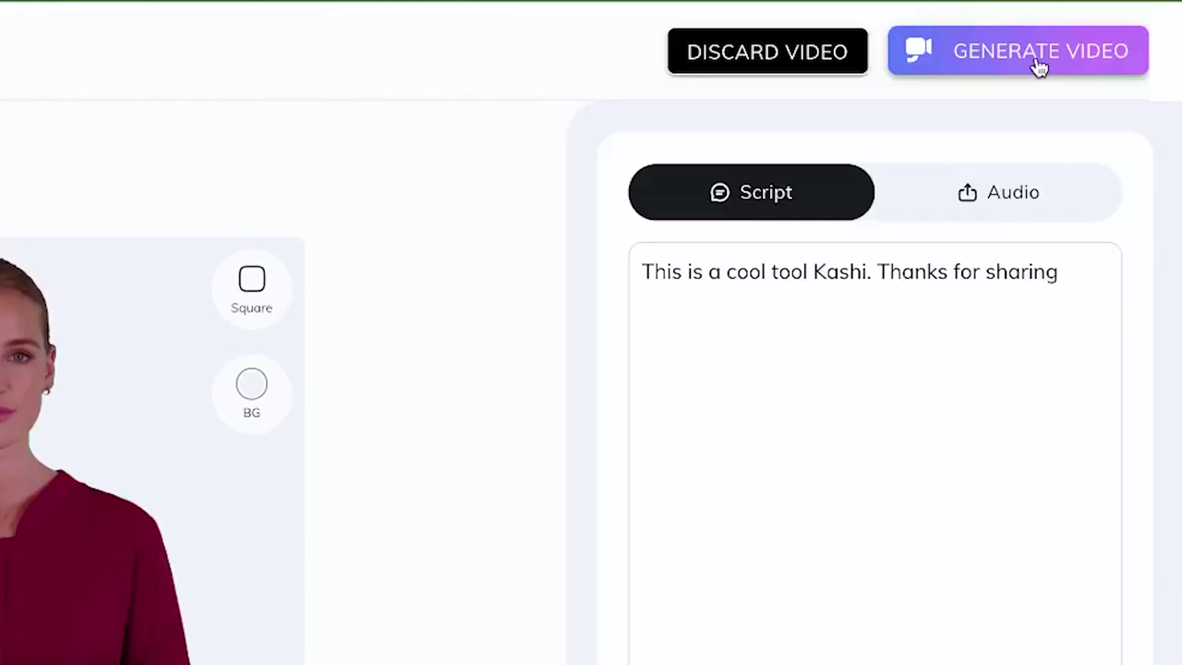
Step: Generate the video for 1 credit, then review and close its sharing options
left_click(1101, 24)
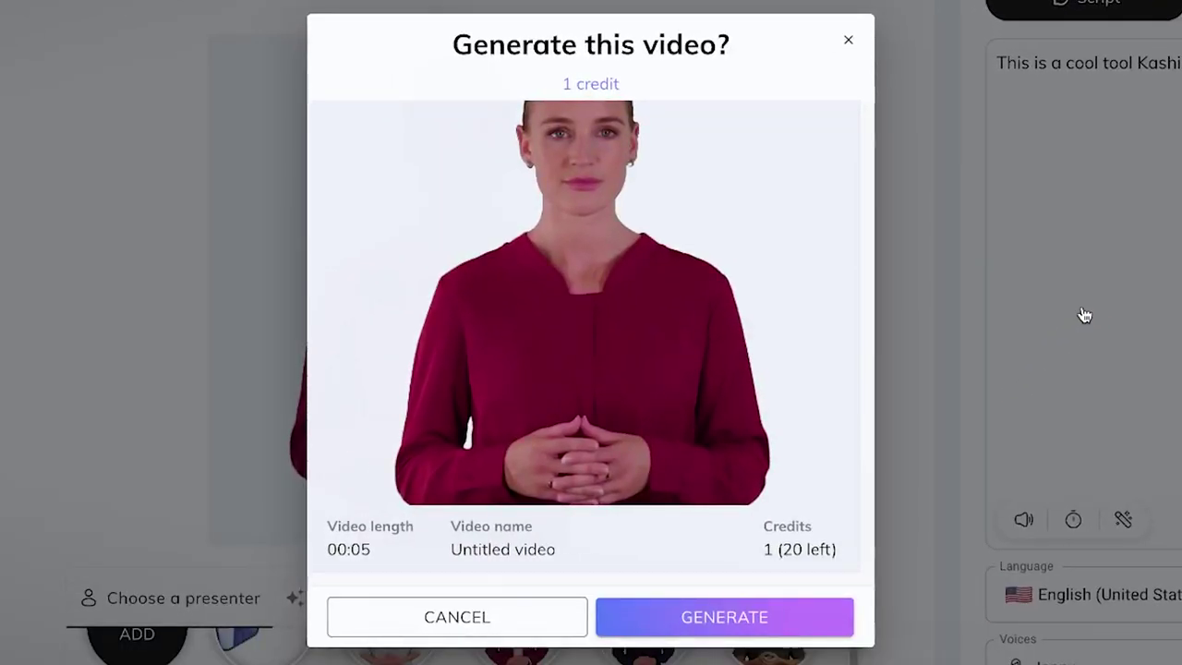
left_click(781, 627)
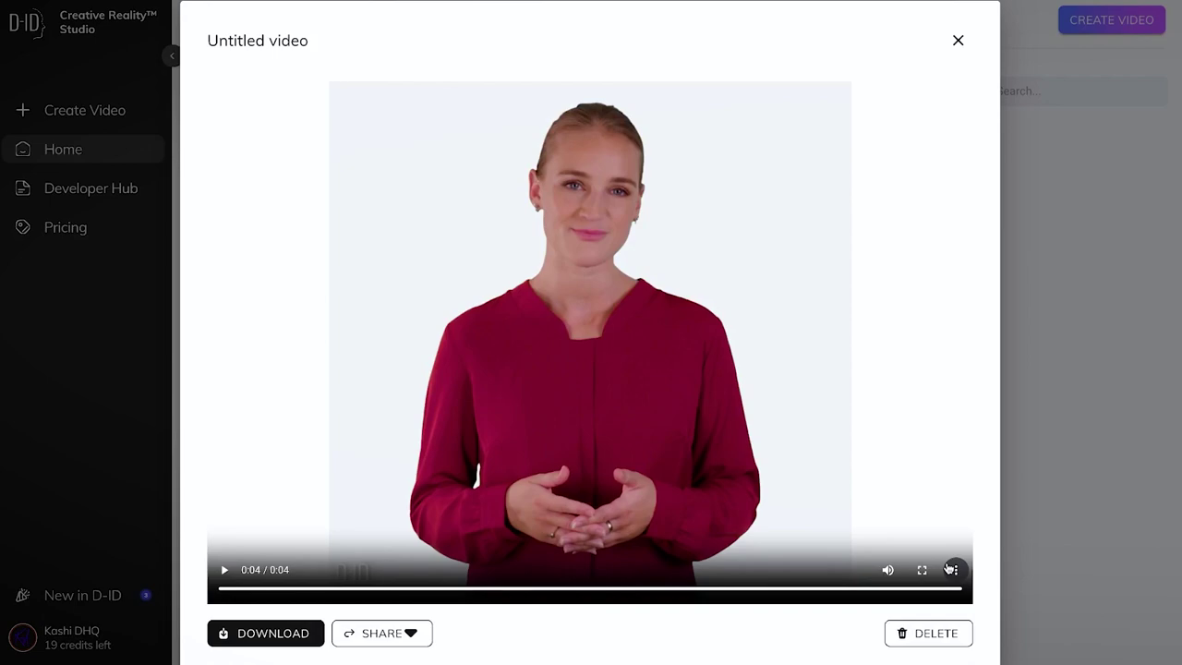
left_click(382, 632)
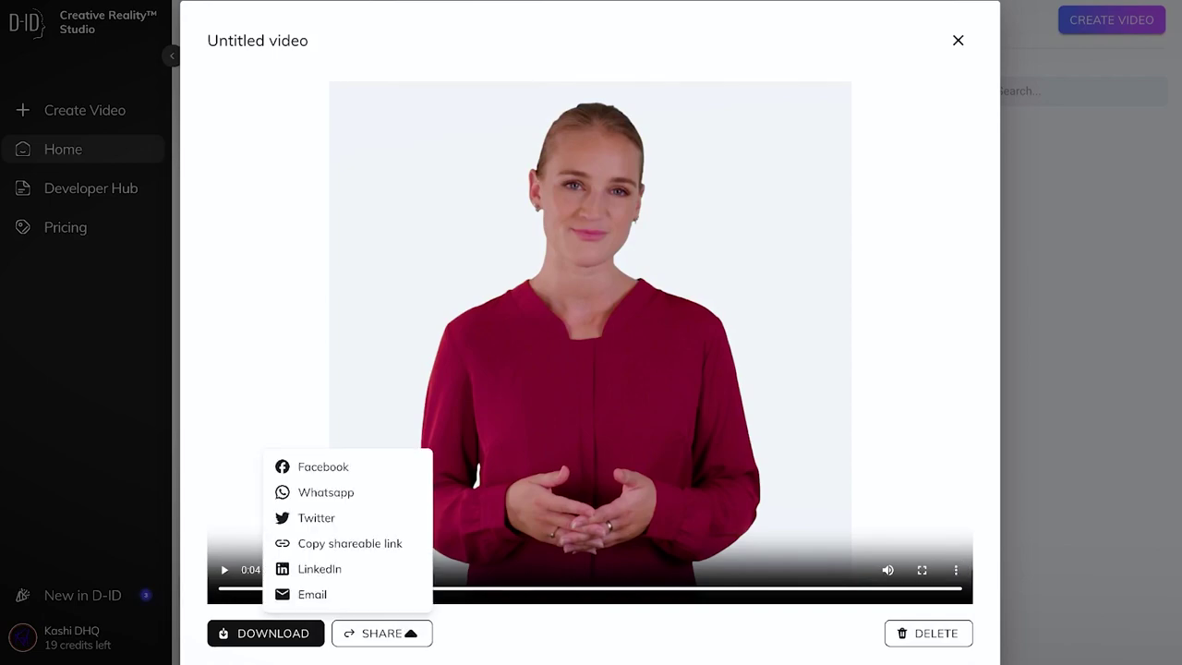
left_click(1114, 388)
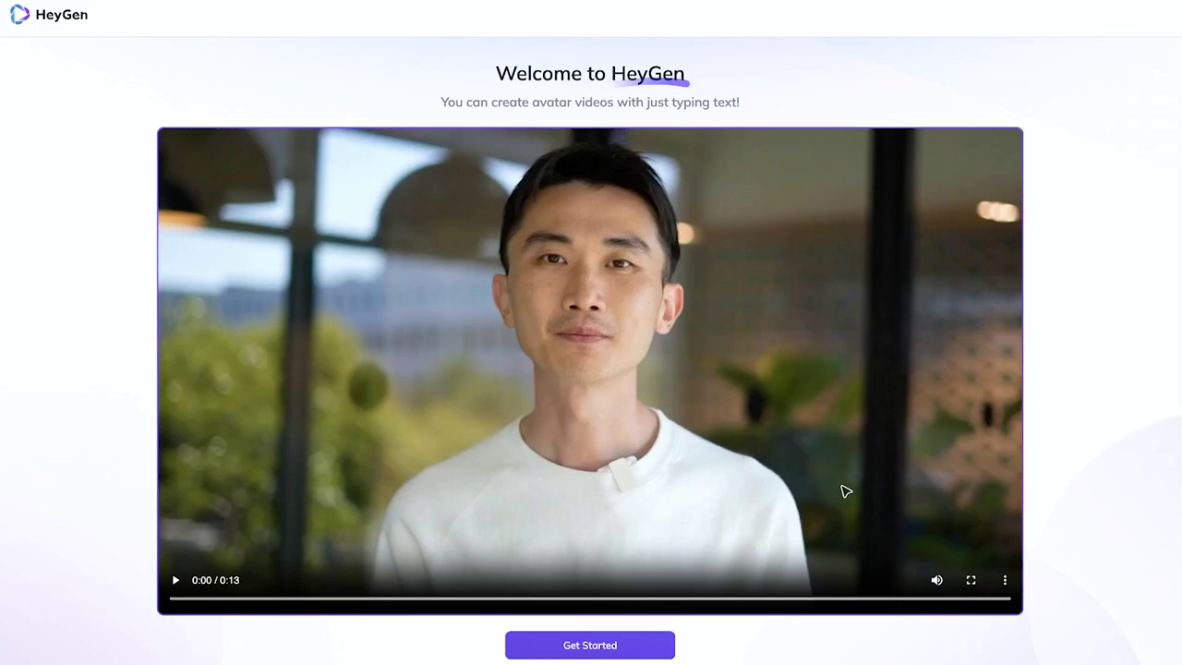
Step: Watch the HeyGen welcome video, then proceed with Get Started
left_click(541, 390)
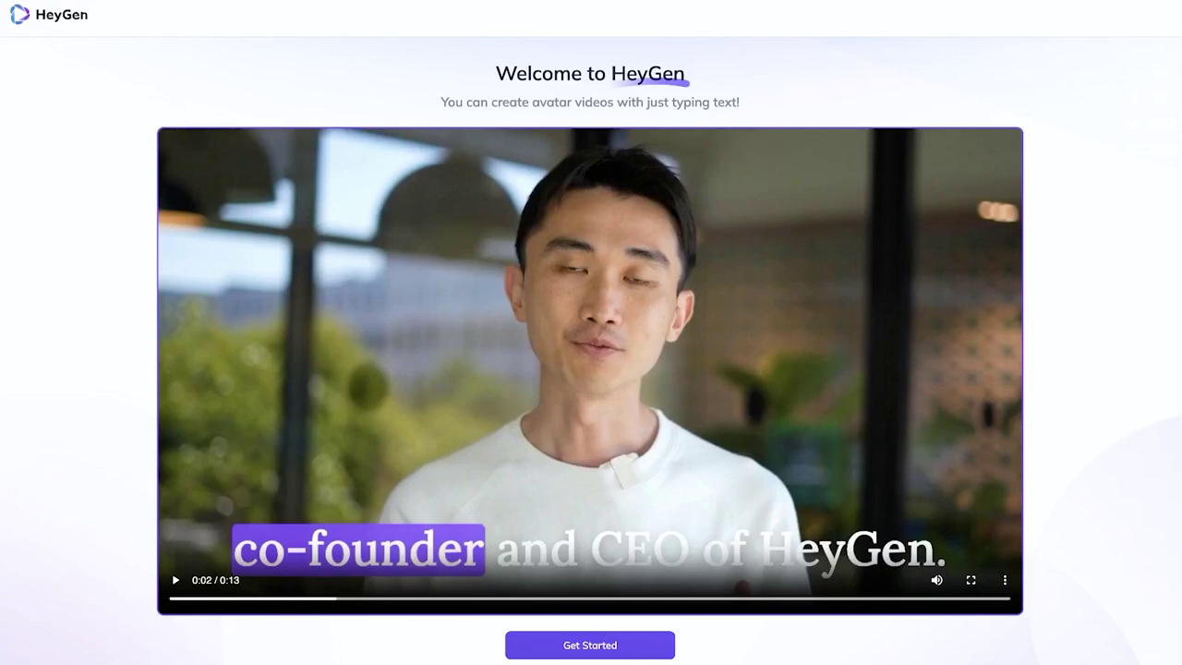
left_click(609, 653)
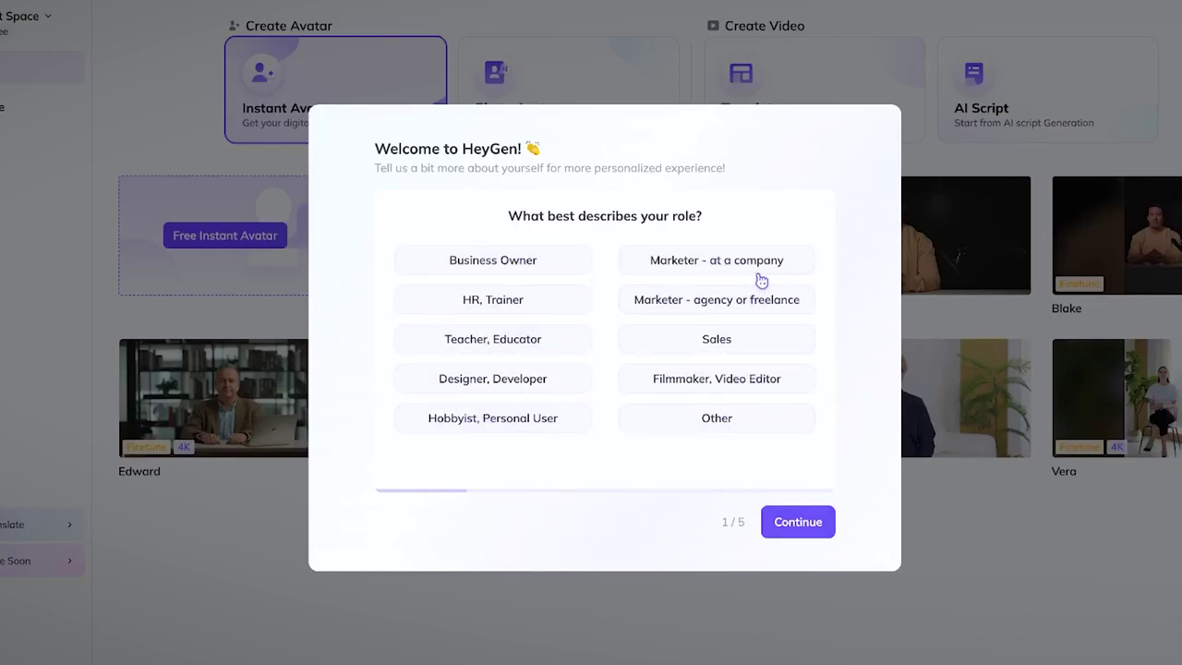
Step: Answer Teacher/Educator, Training/Education, Only me, Other and Youtube, then submit the survey
left_click(533, 348)
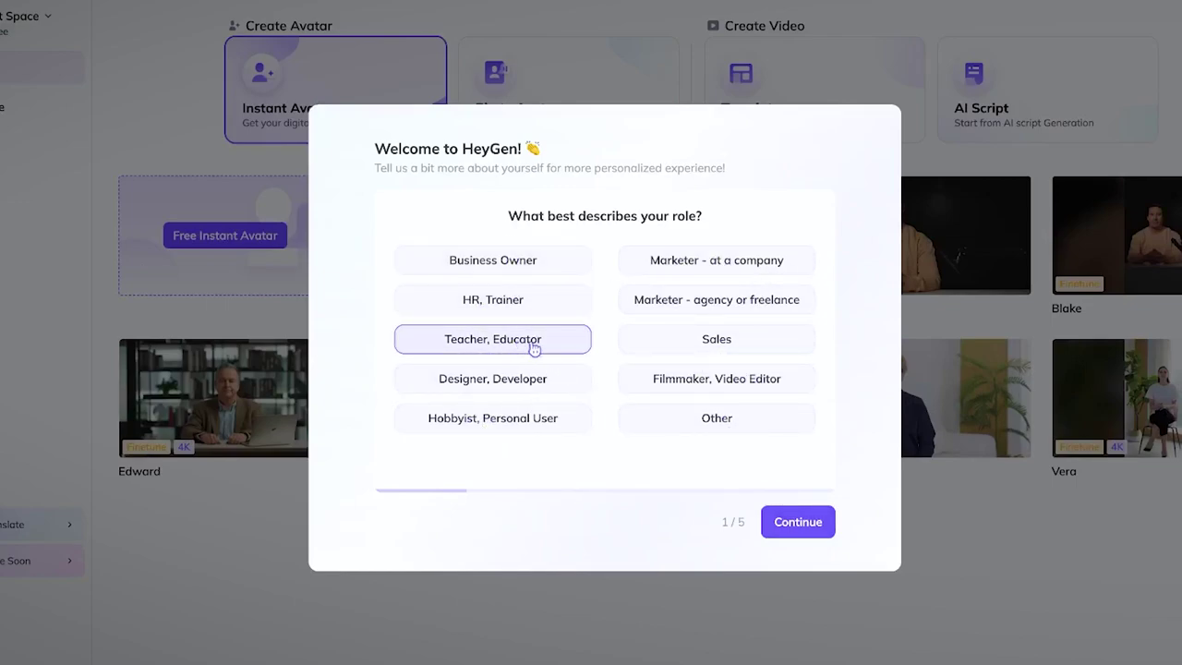
left_click(801, 524)
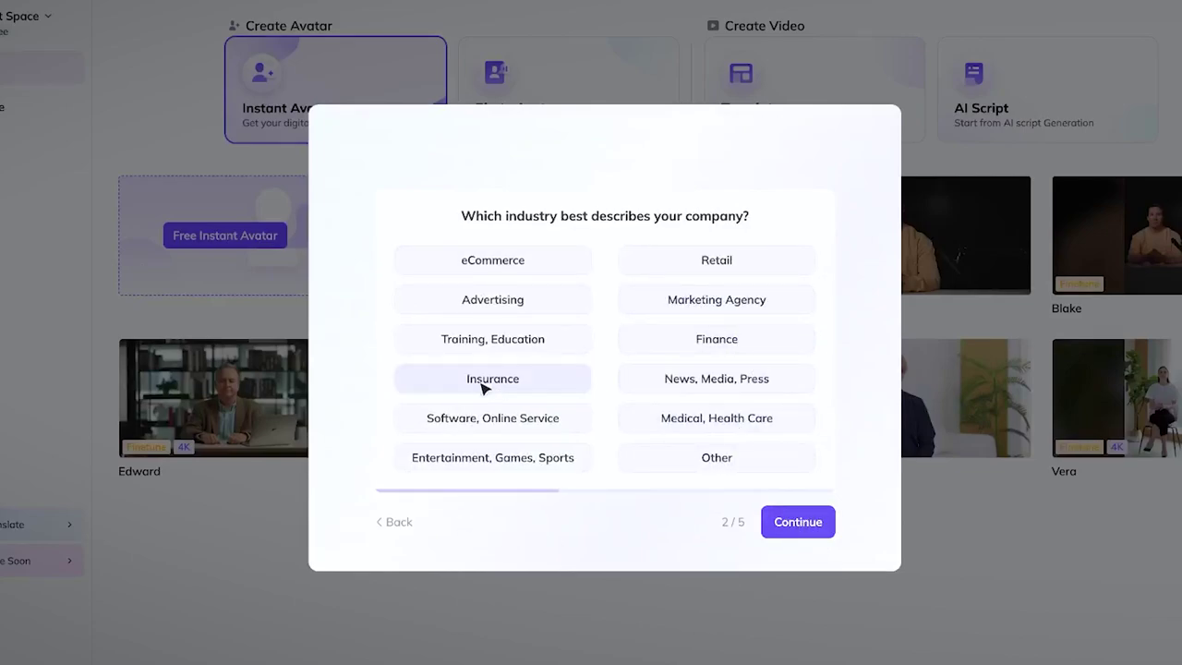
left_click(490, 342)
left_click(820, 524)
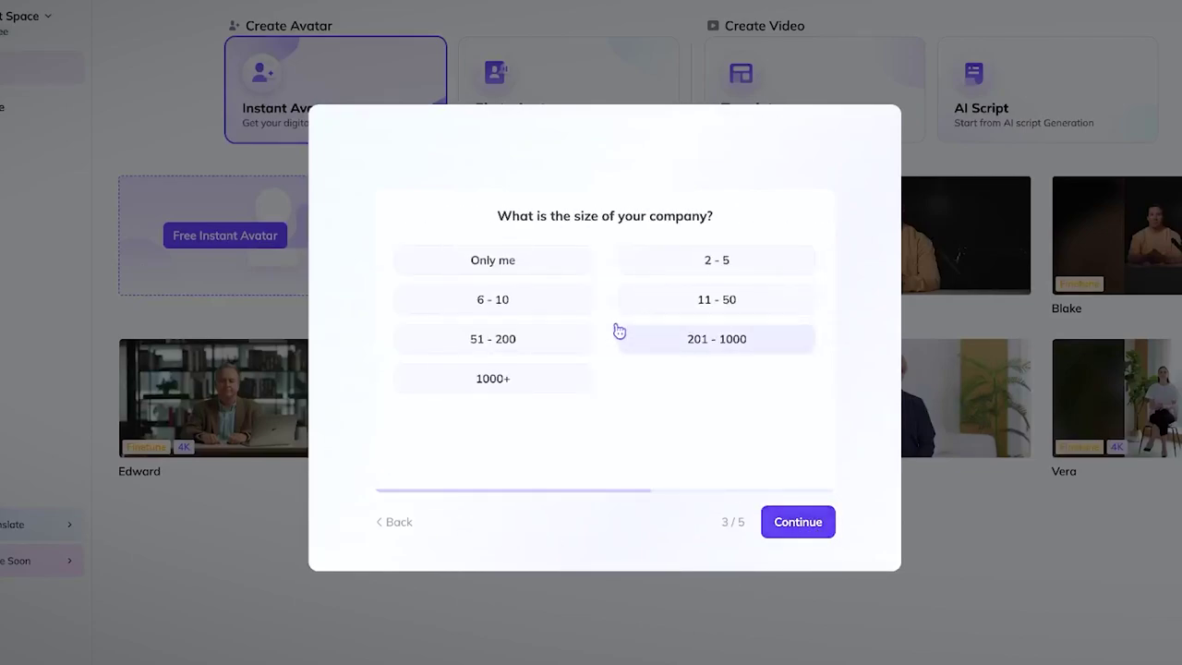
left_click(523, 263)
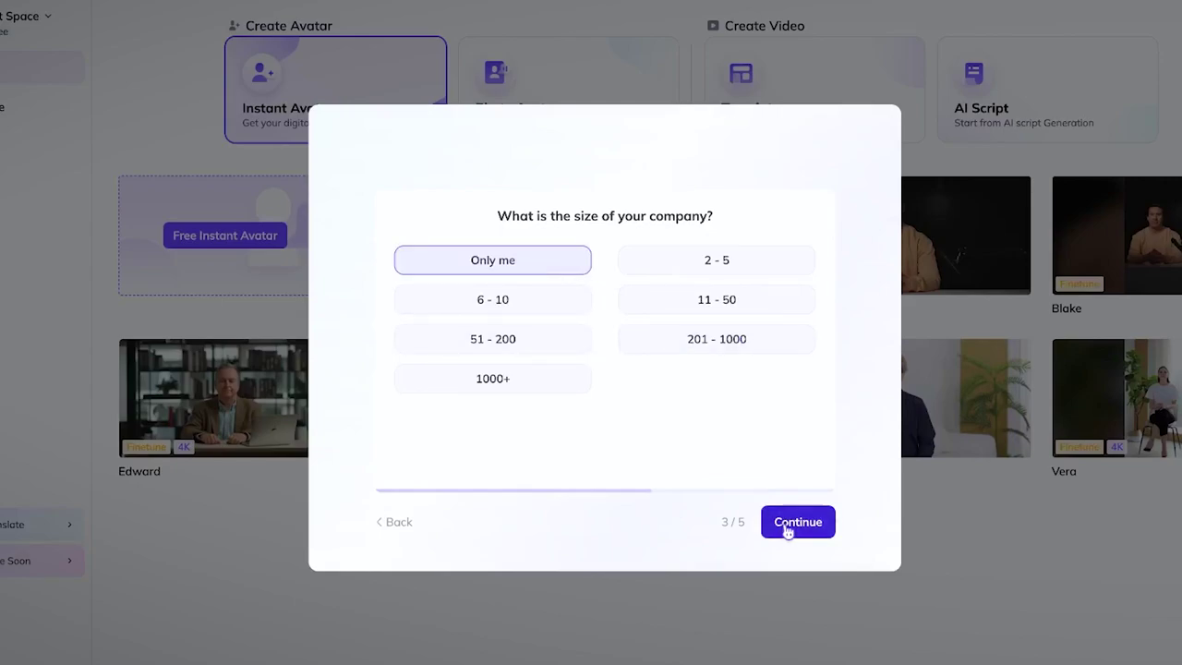
left_click(784, 526)
left_click(705, 377)
left_click(784, 523)
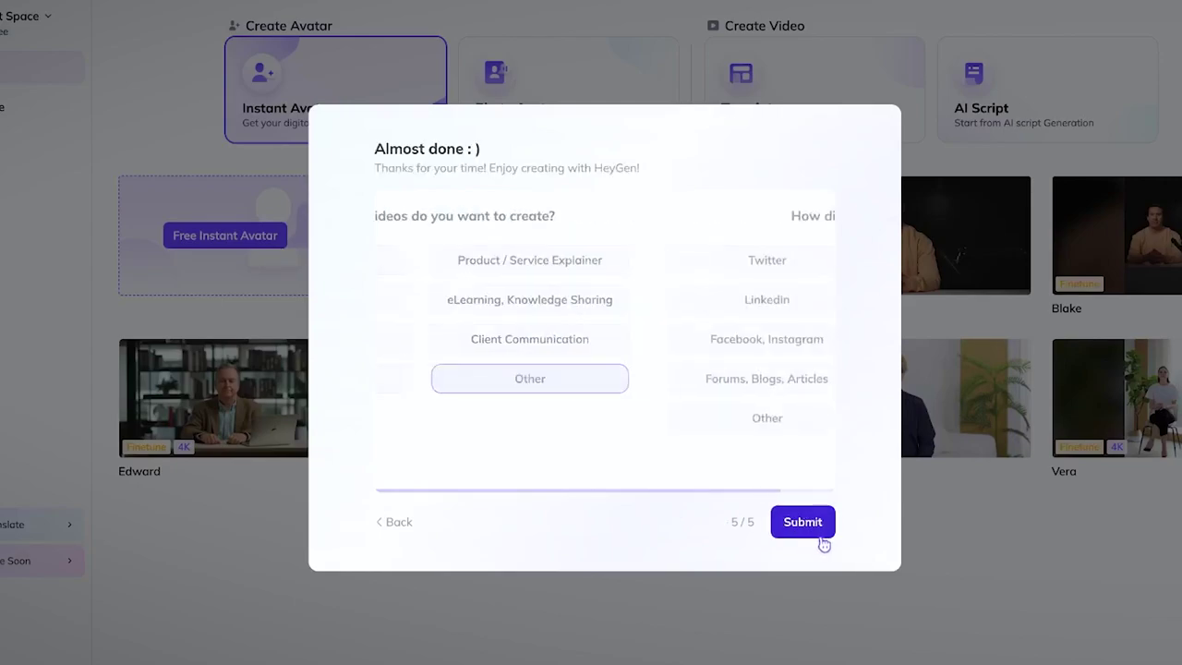
left_click(642, 269)
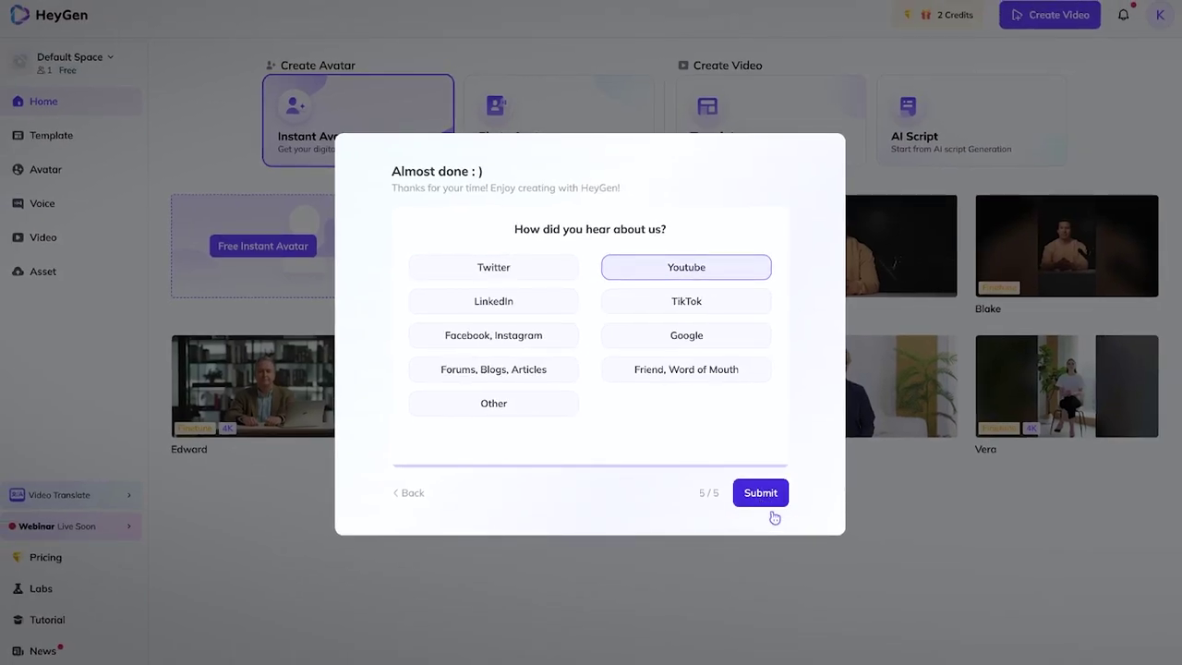
left_click(804, 519)
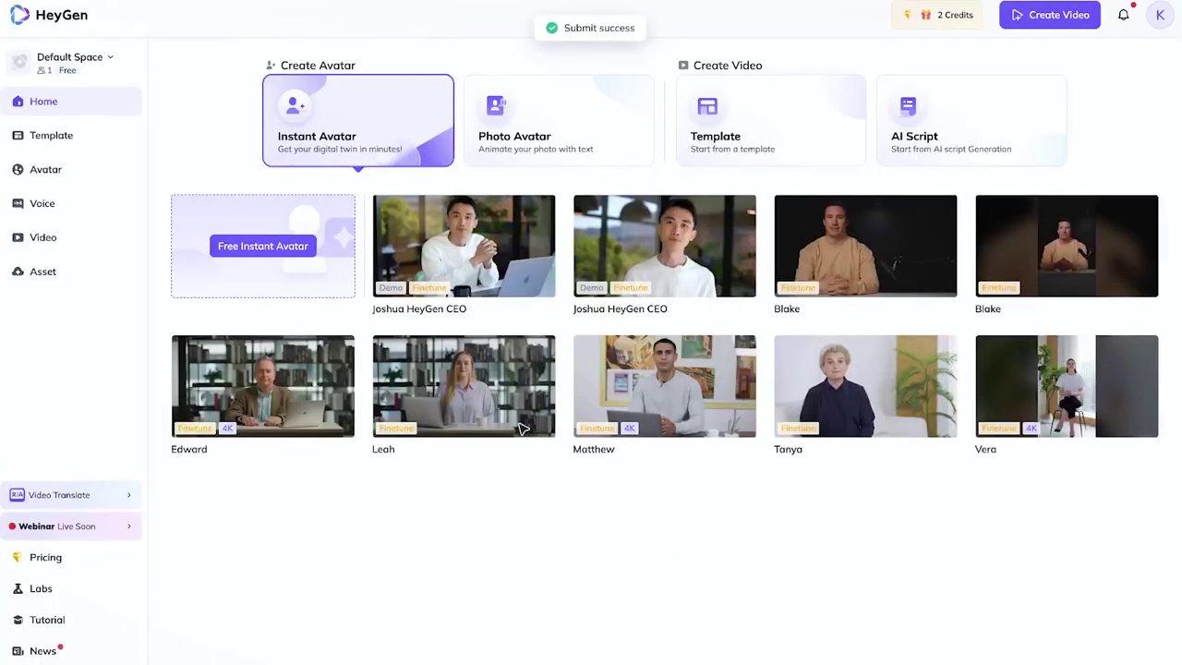
right_click(44, 565)
left_click(33, 559)
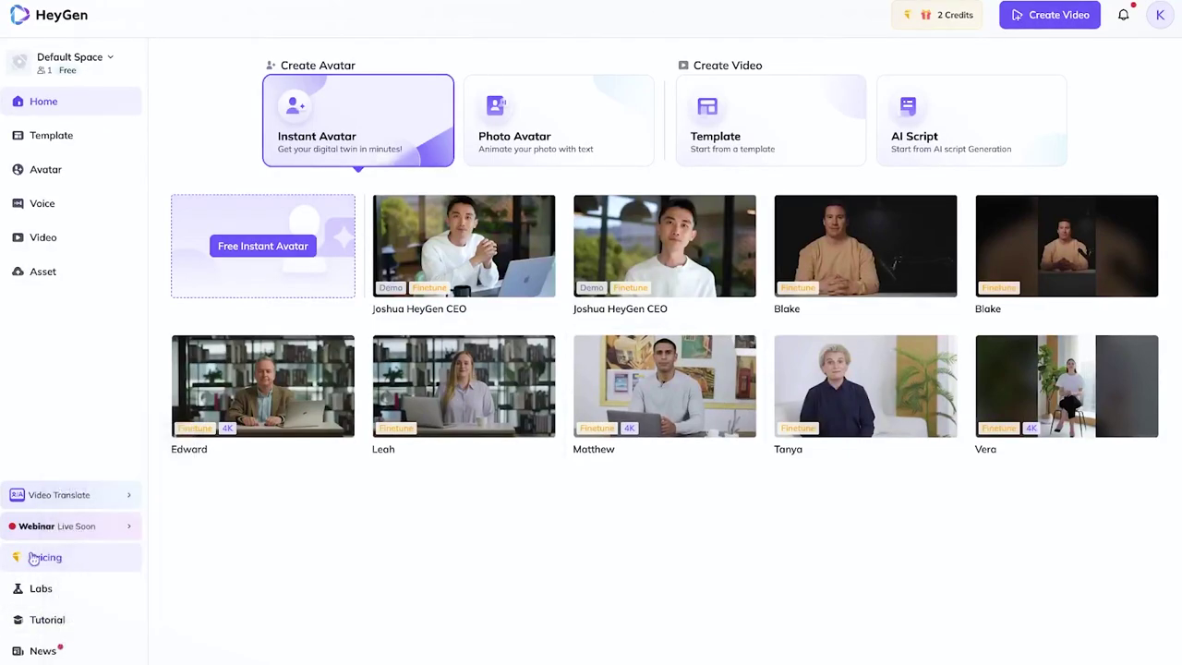
left_click(48, 567)
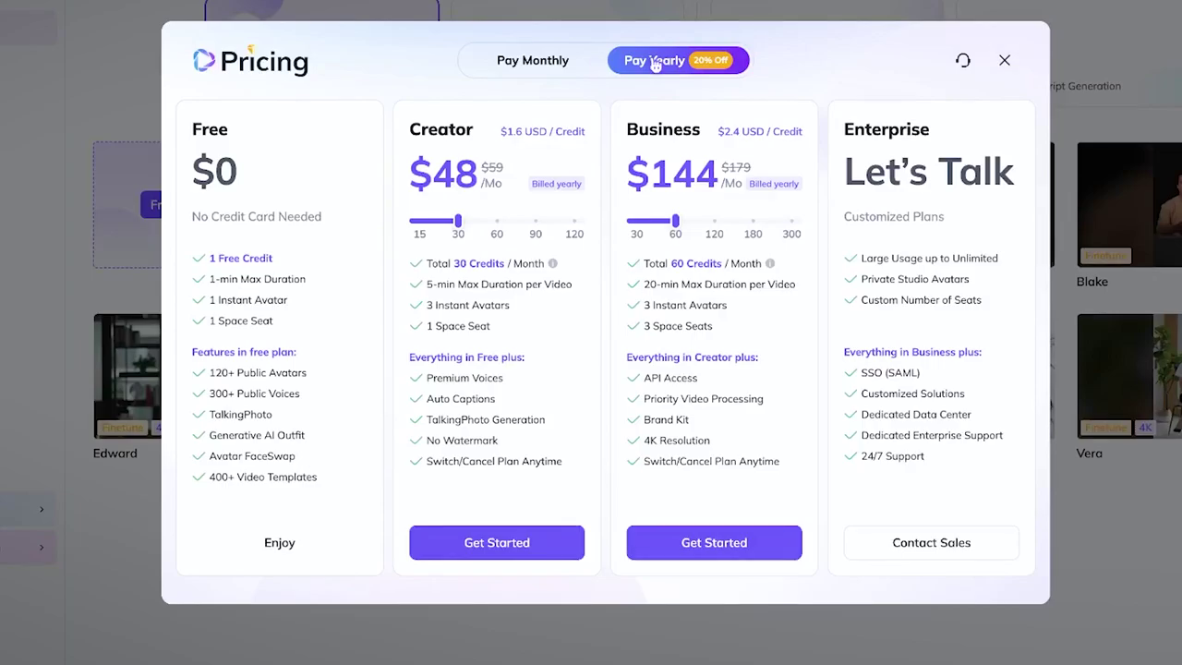
left_click(557, 70)
left_click(1003, 60)
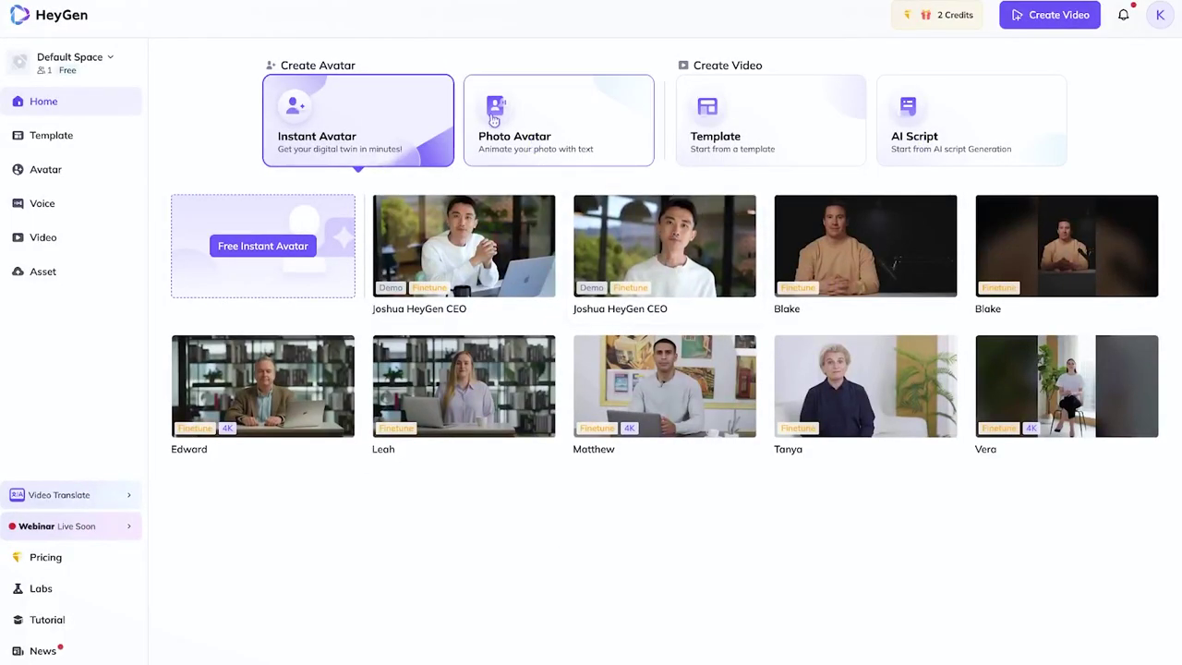
mouse_move(870, 381)
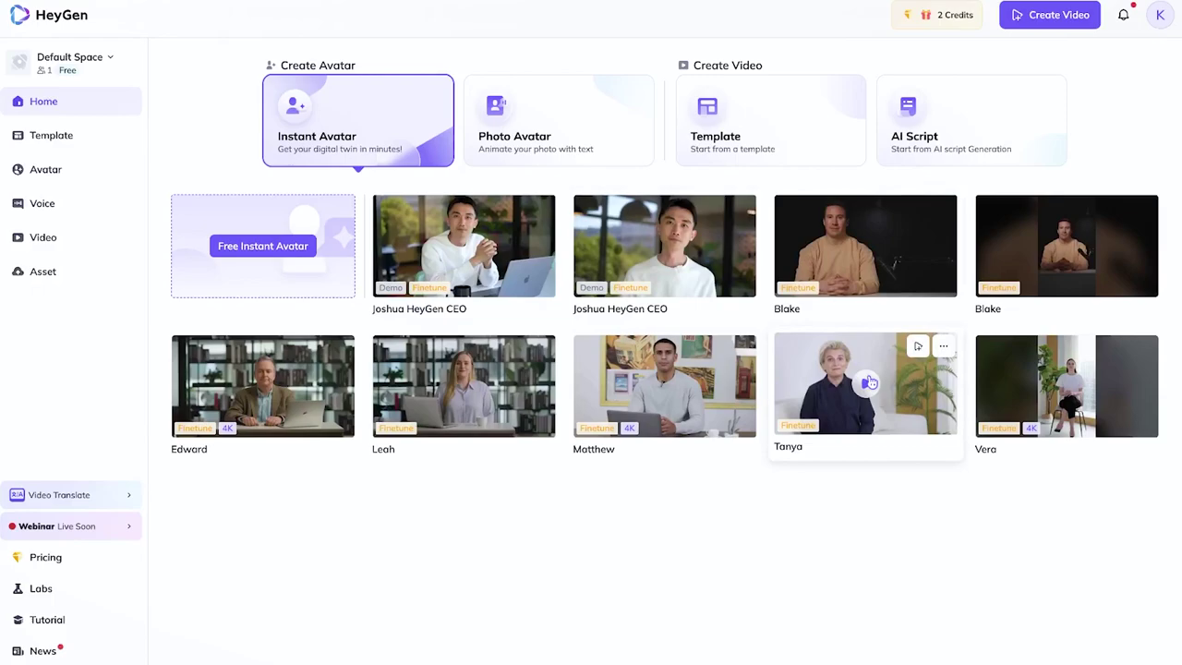
Step: Edit the Blake avatar with the second, male demo face, trying close-up and circle views
left_click(857, 246)
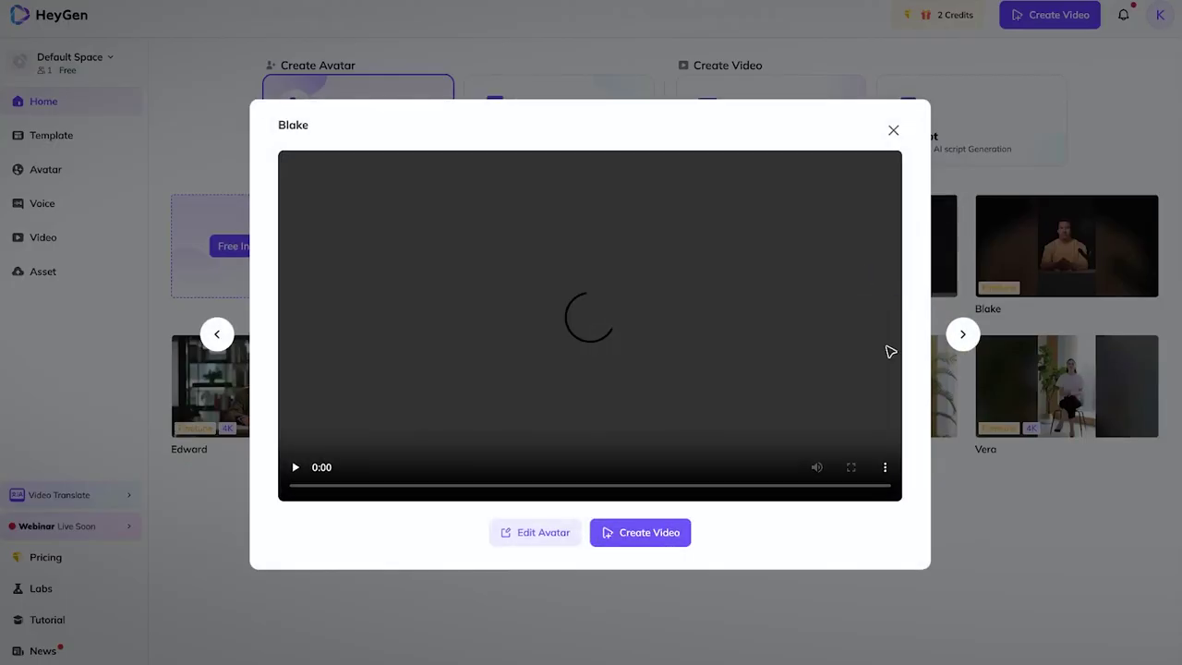
left_click(537, 543)
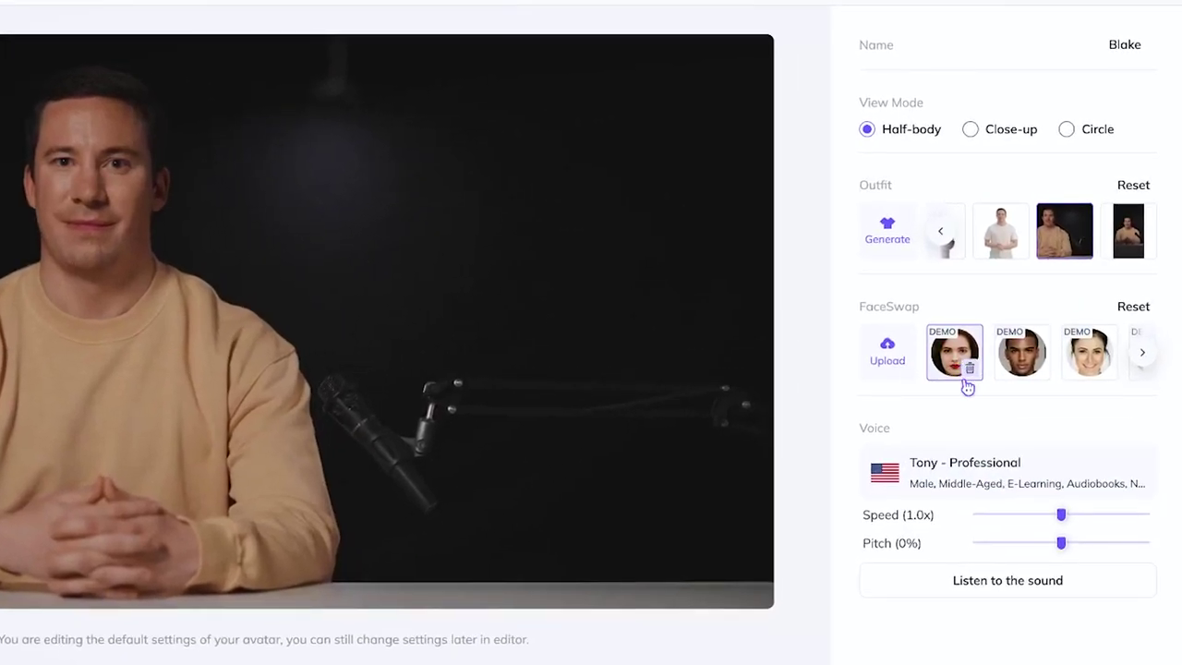
left_click(962, 374)
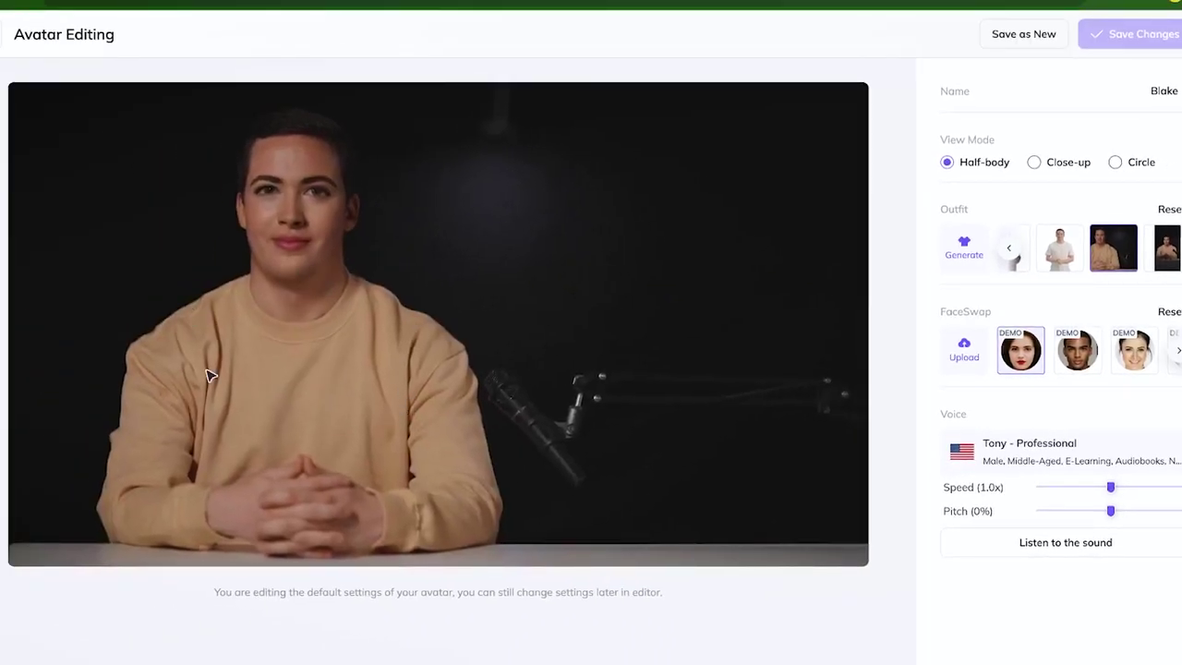
left_click(1078, 358)
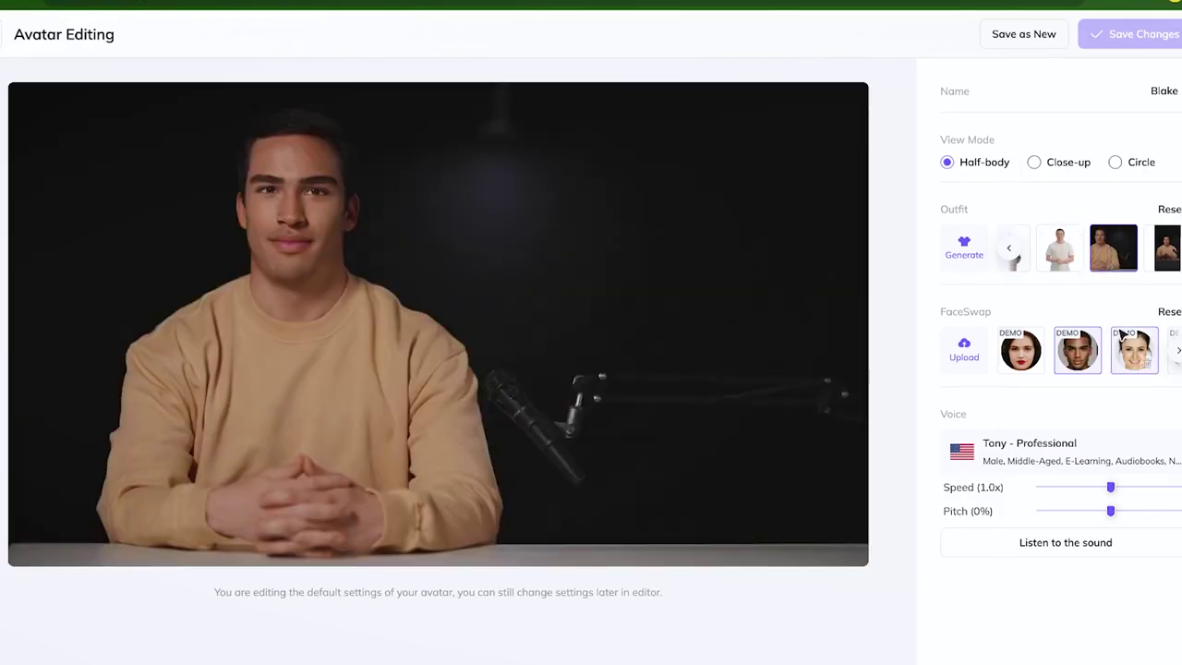
left_click(1035, 167)
left_click(1117, 167)
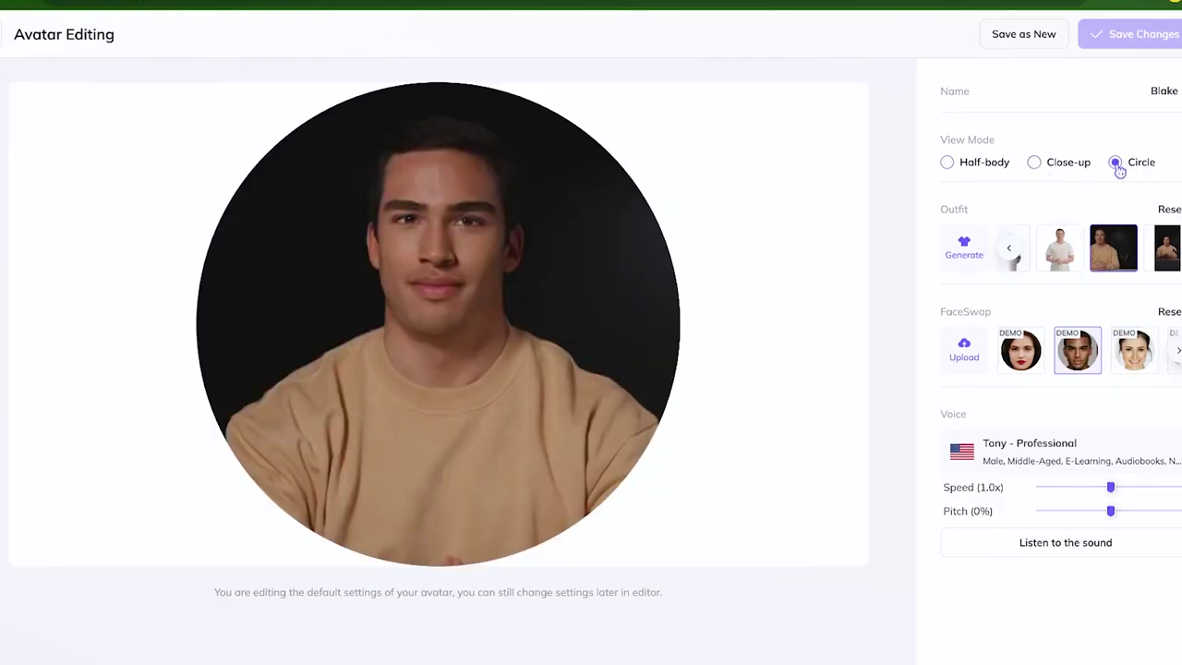
left_click(951, 164)
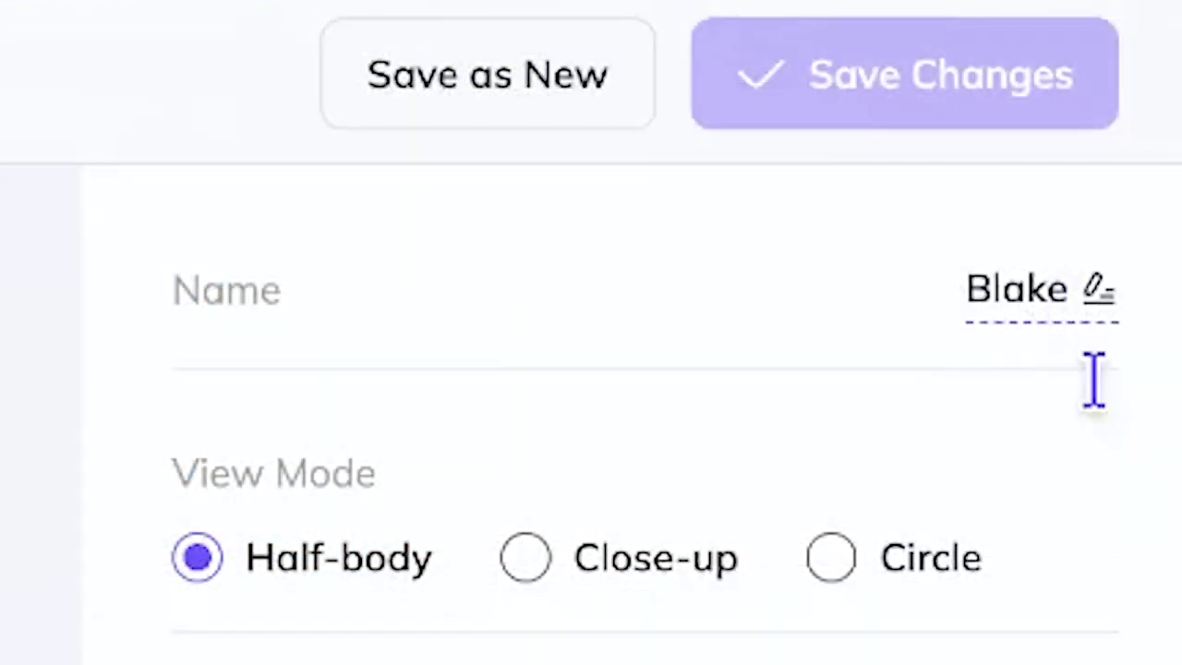
Step: Rename the avatar to 'new Blake' and save it as a new avatar
left_click(1097, 298)
left_click(1026, 290)
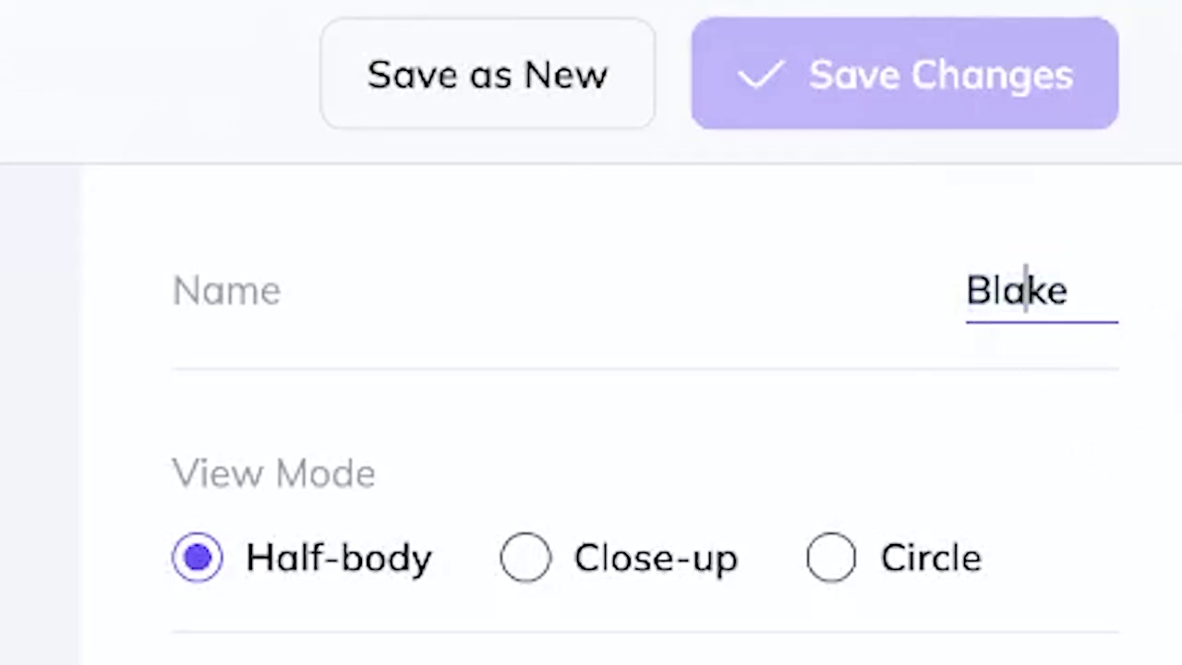
key("Home")
type("new")
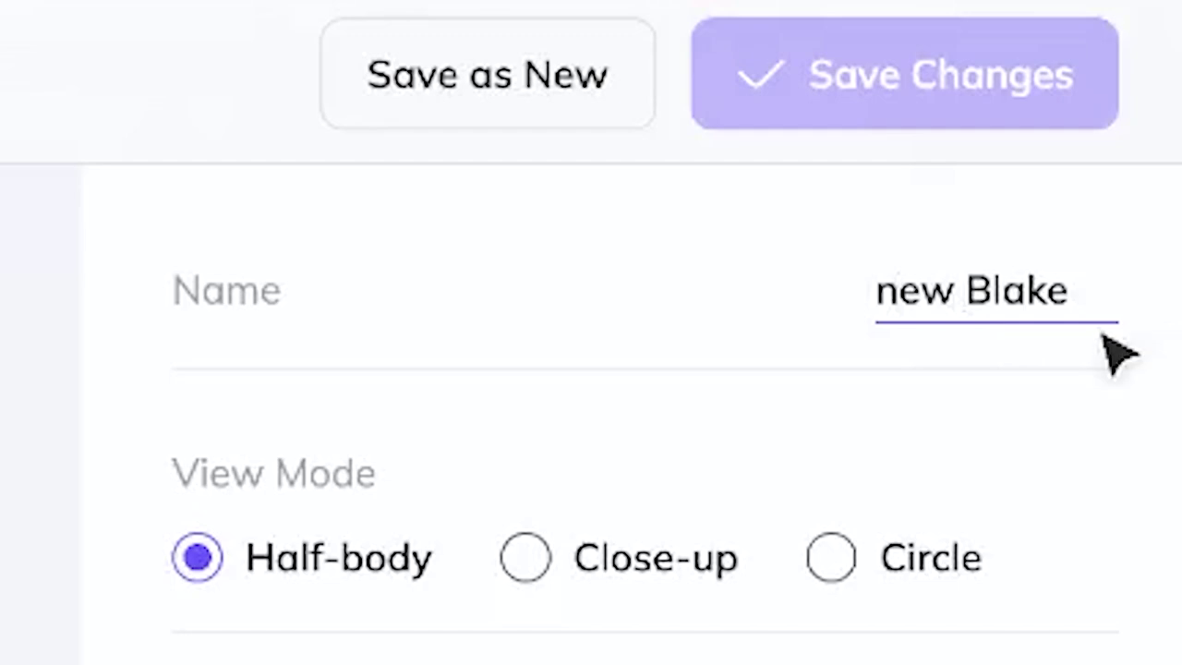
left_click(489, 93)
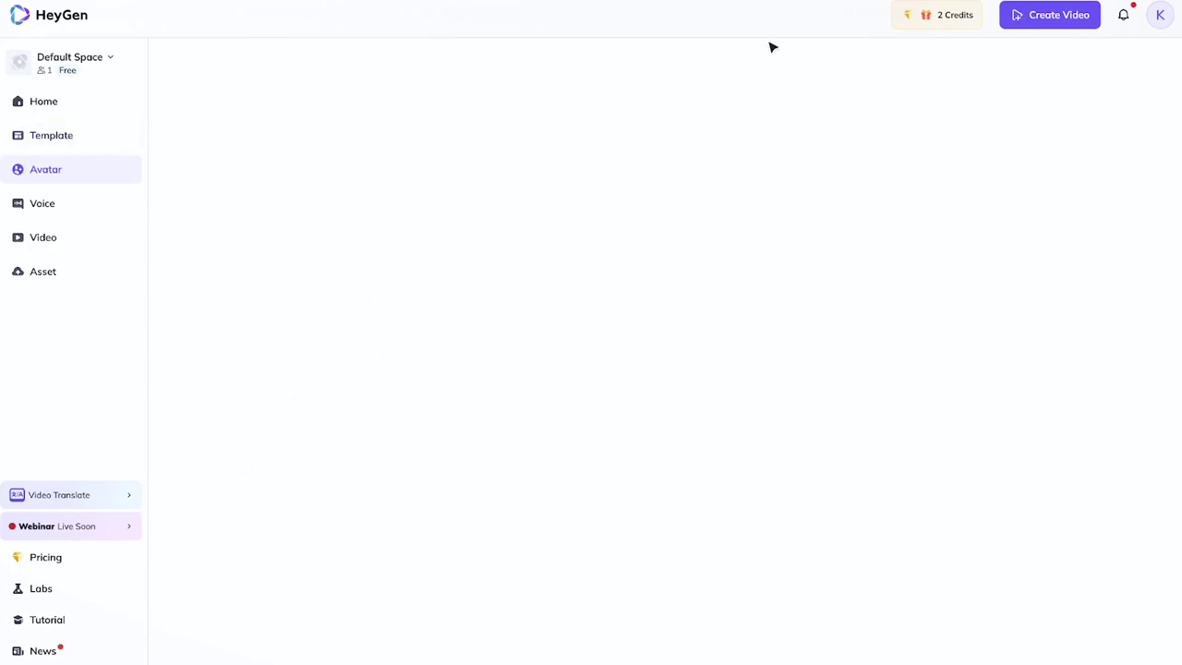
Step: Check HeyGen's credit pricing plans, close them, and go to the Voice library
left_click(955, 15)
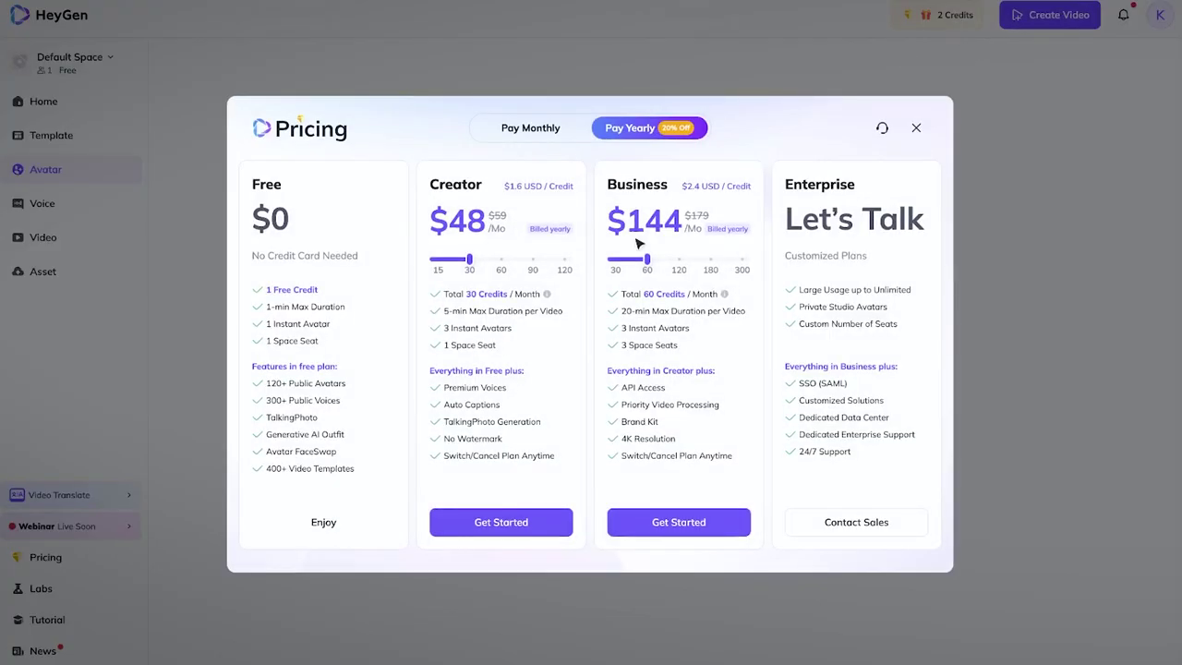
left_click(916, 128)
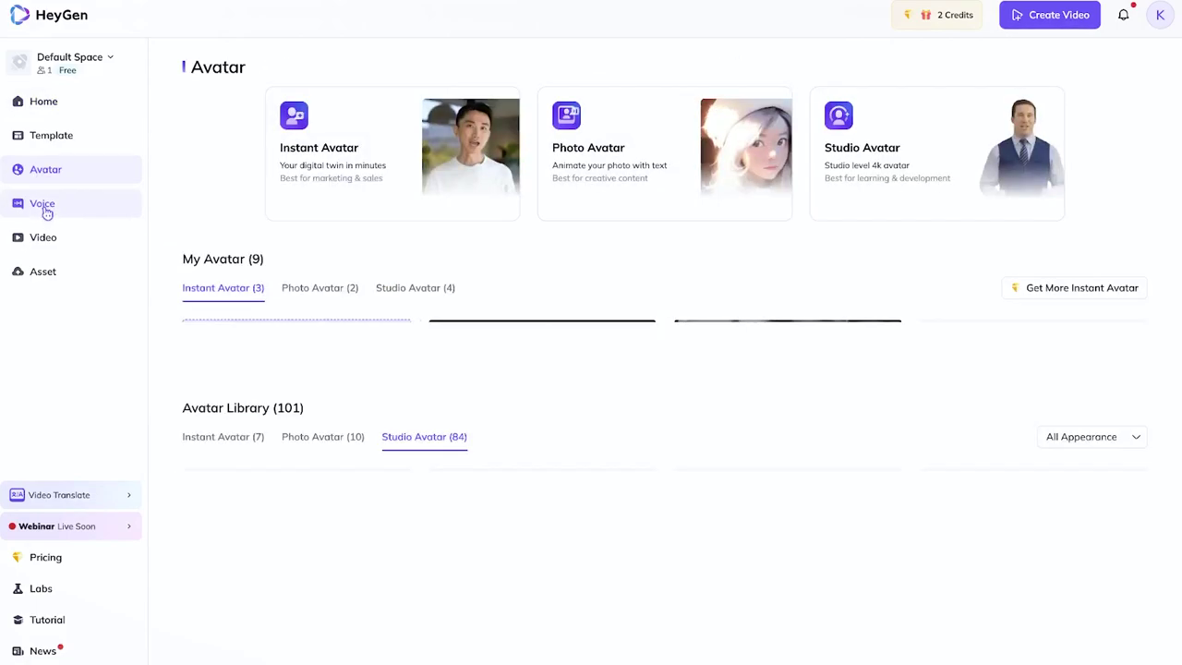
left_click(43, 205)
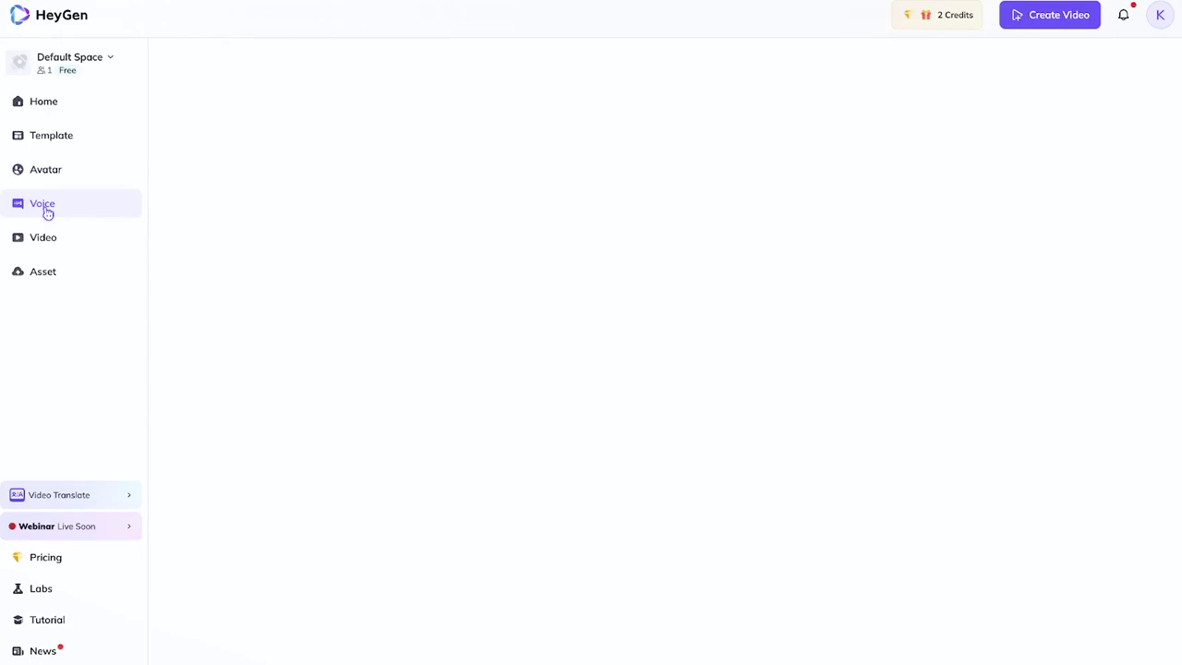
Step: Sample the Glenn, Keith and Luna voices, then open Create Video's Landscape/Portrait choices from Home
scroll(812, 440, "down", 1)
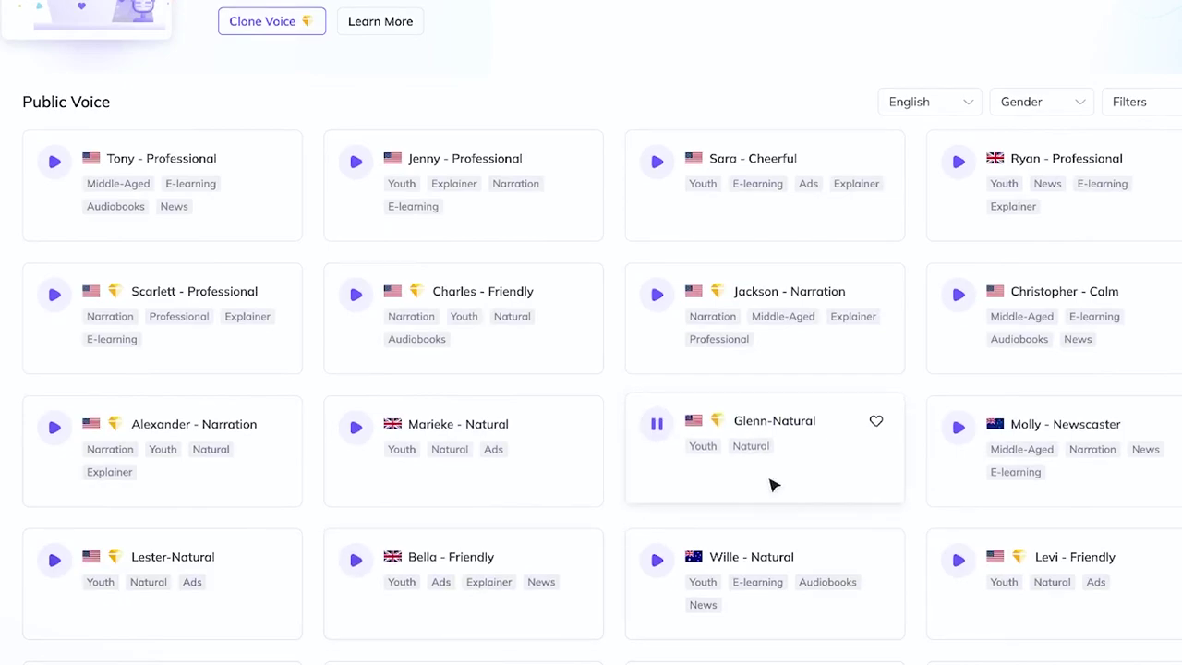
left_click(657, 427)
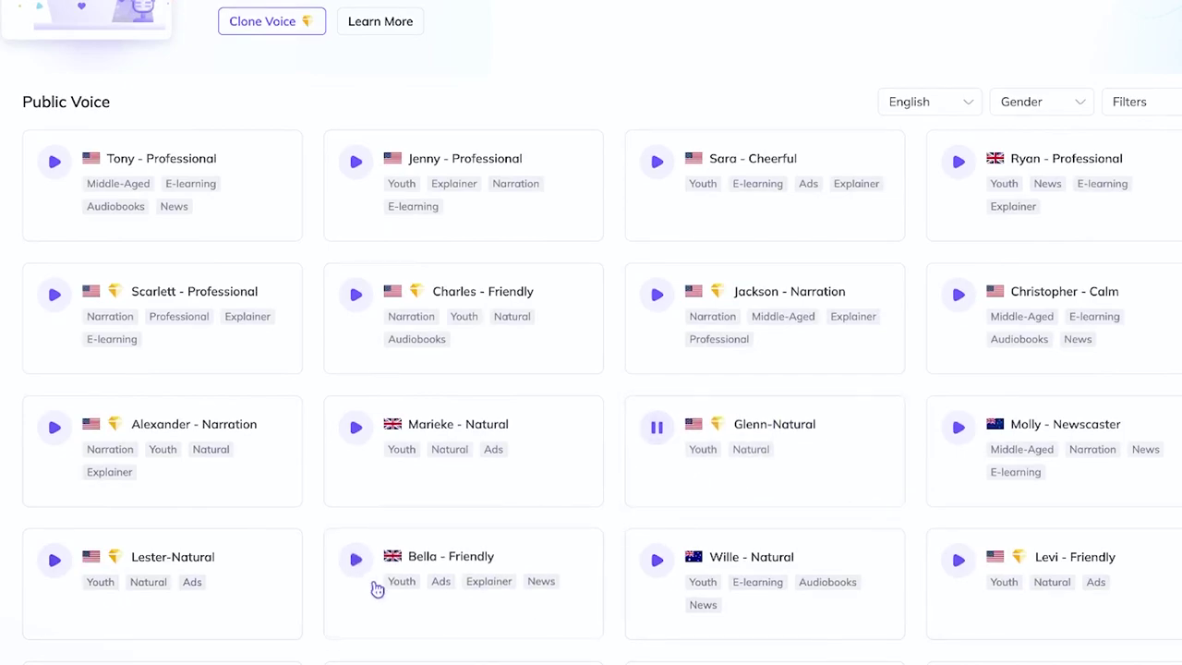
scroll(546, 467, "down", 5)
scroll(564, 539, "down", 20)
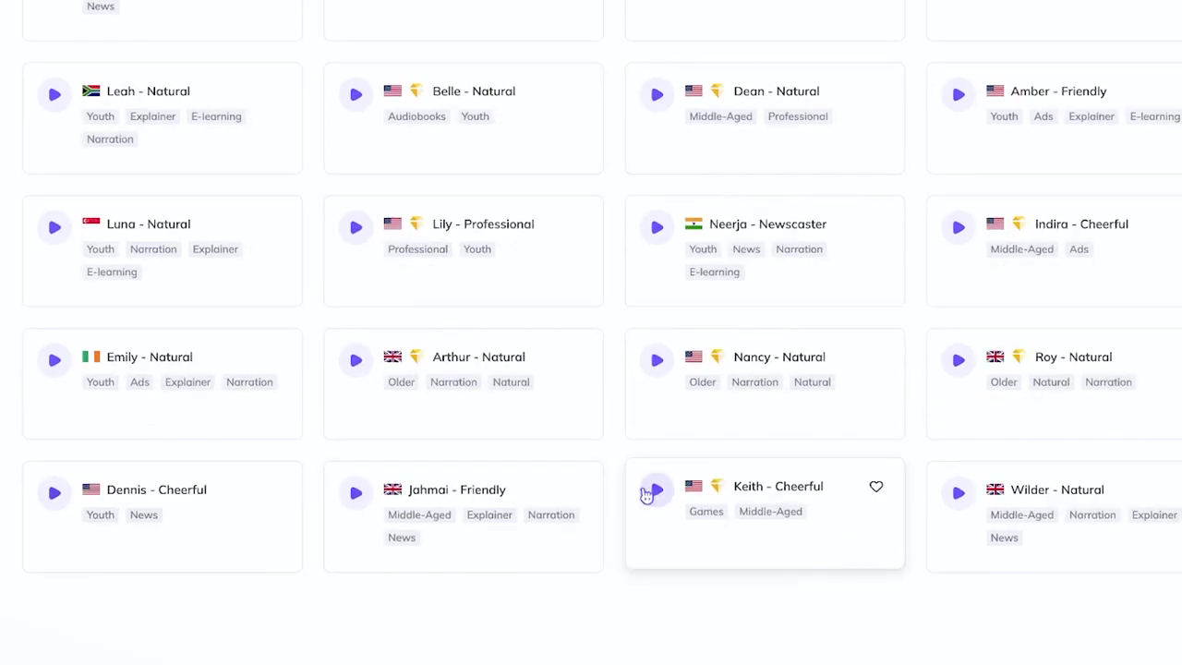
left_click(653, 492)
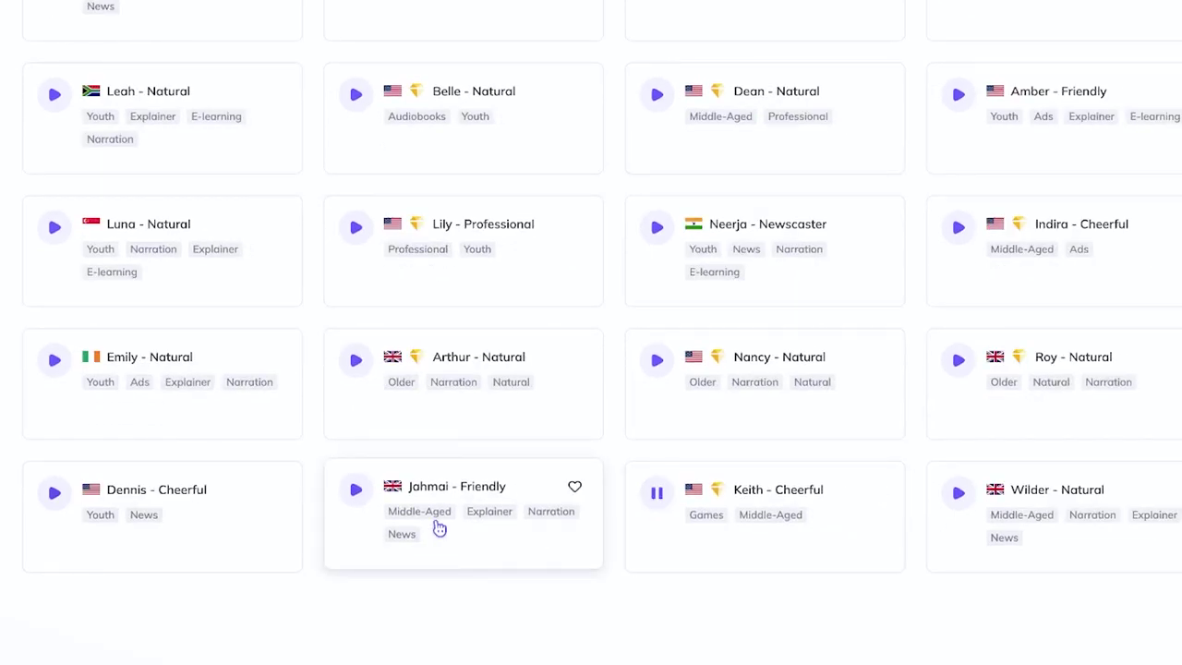
left_click(53, 231)
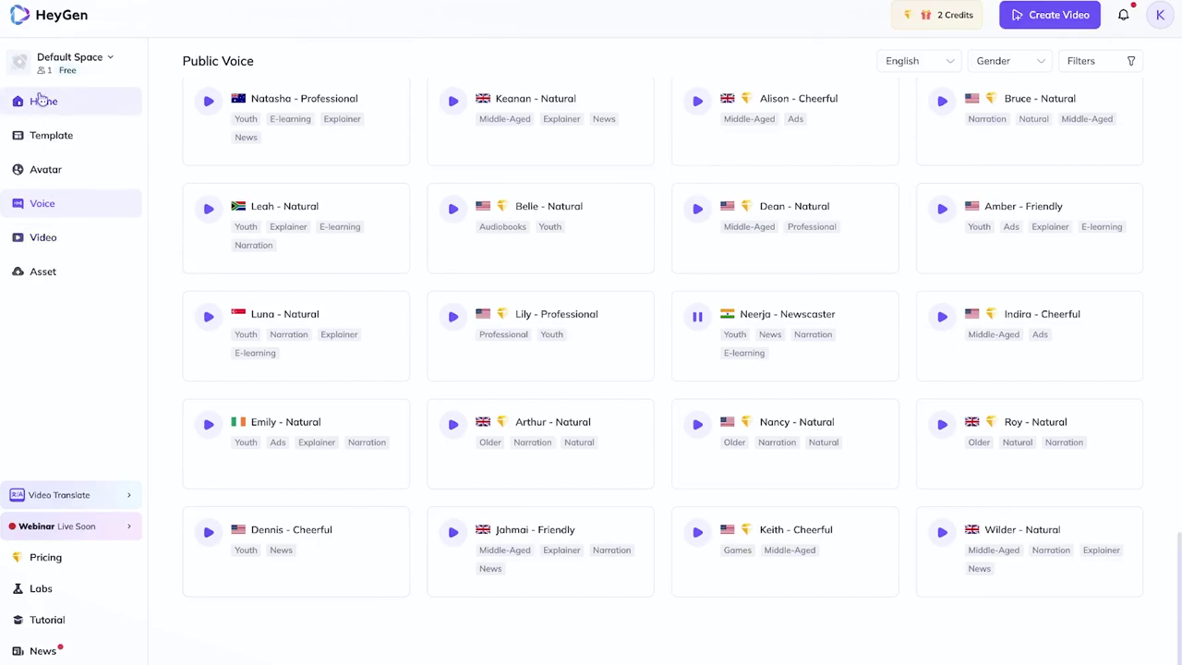
left_click(1059, 26)
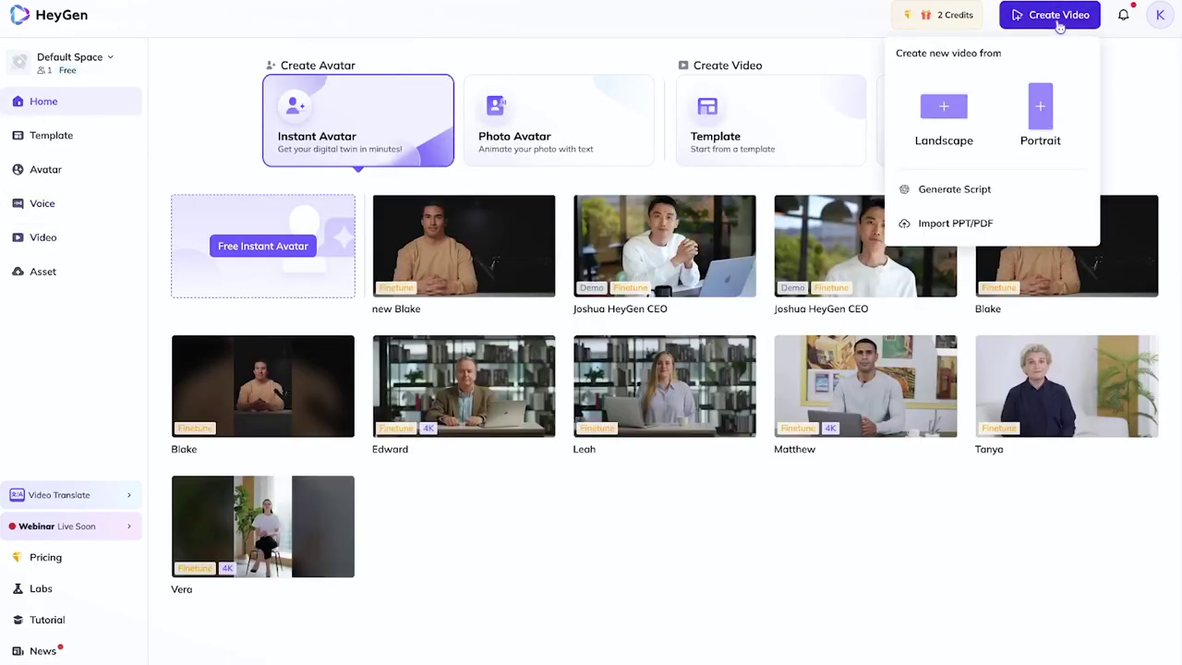
Step: Make a portrait studio-avatar video with the default script and submit it for 0.5 credits
left_click(1039, 115)
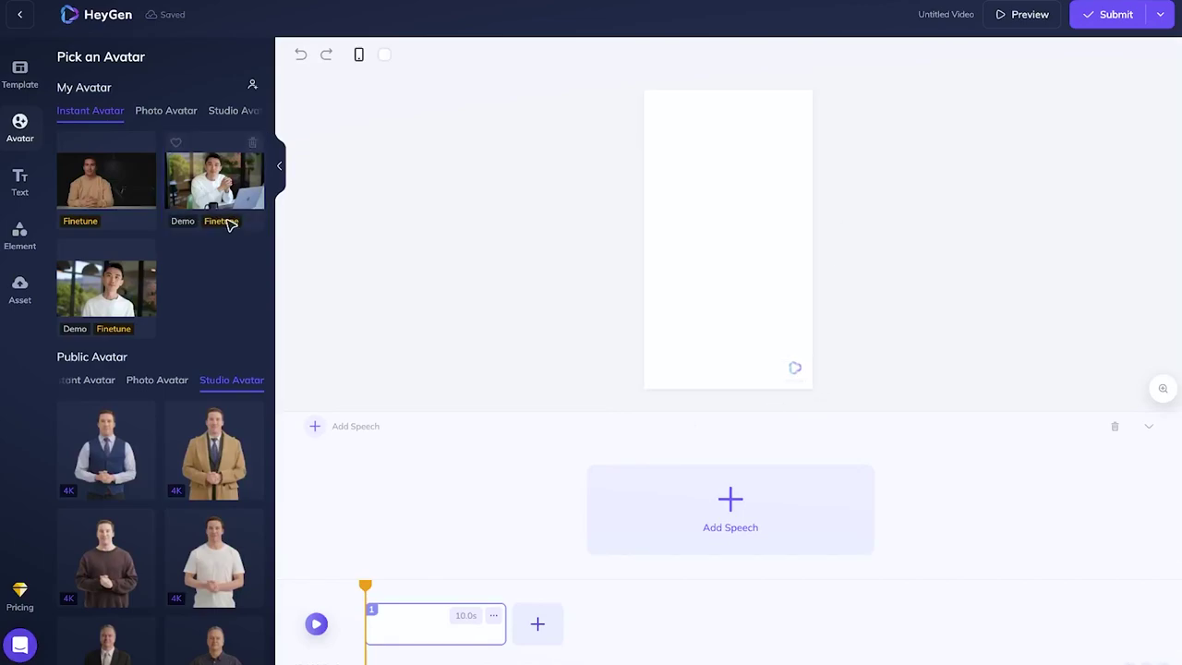
scroll(193, 563, "down", 5)
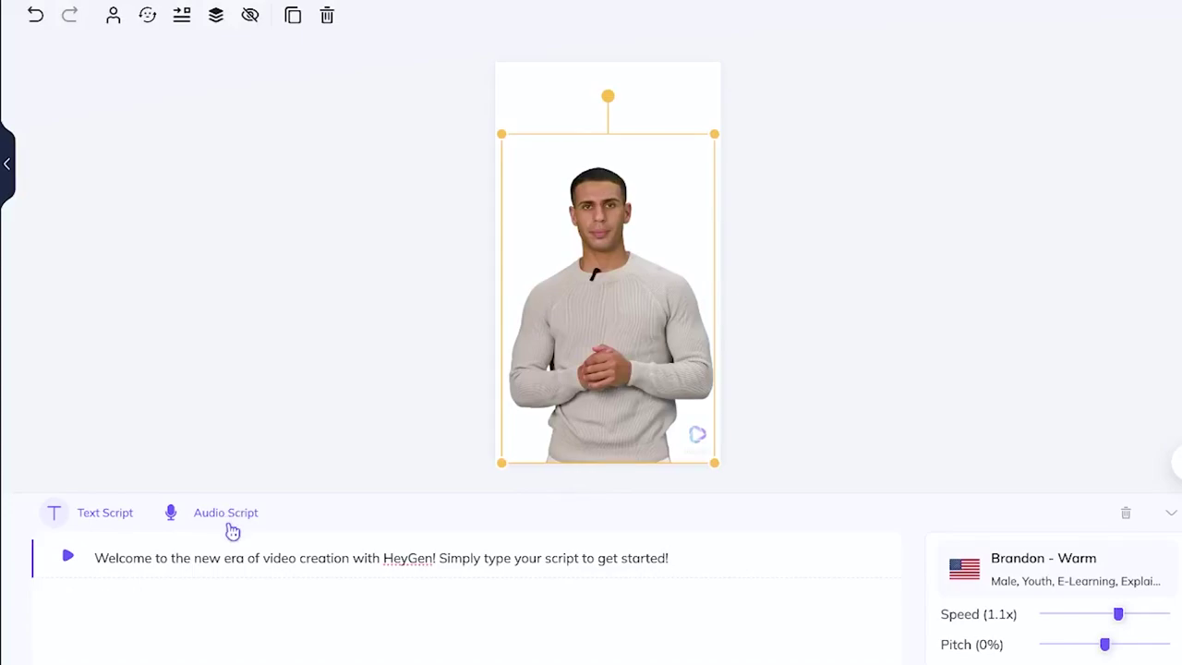
left_click(232, 532)
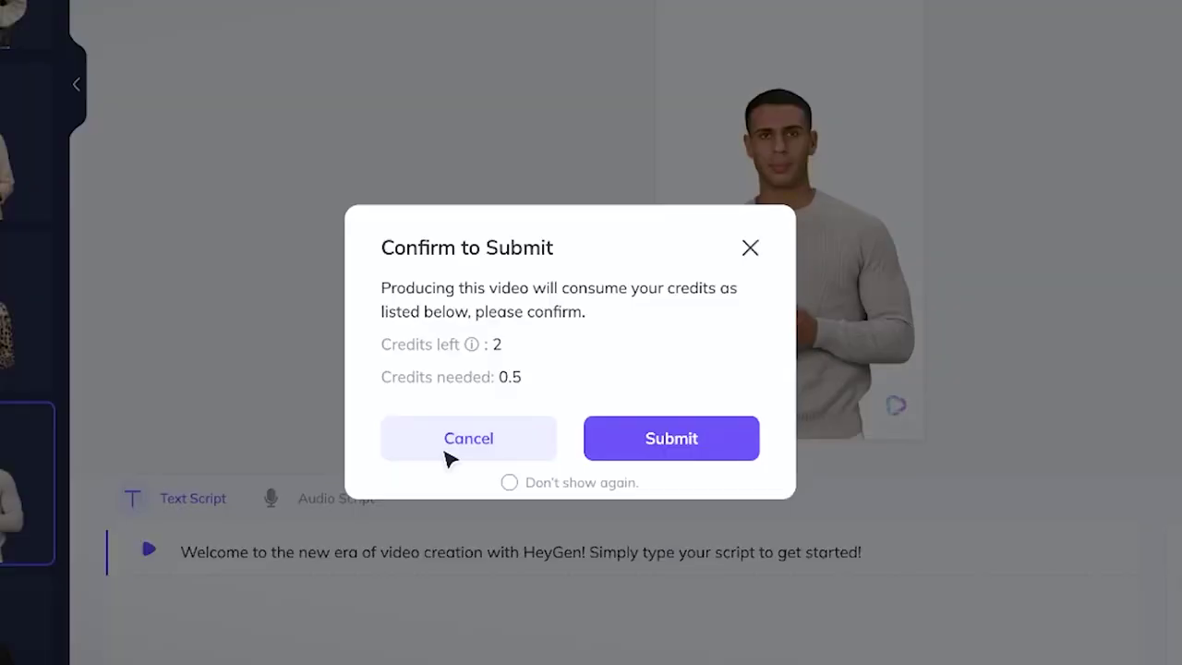
left_click(698, 449)
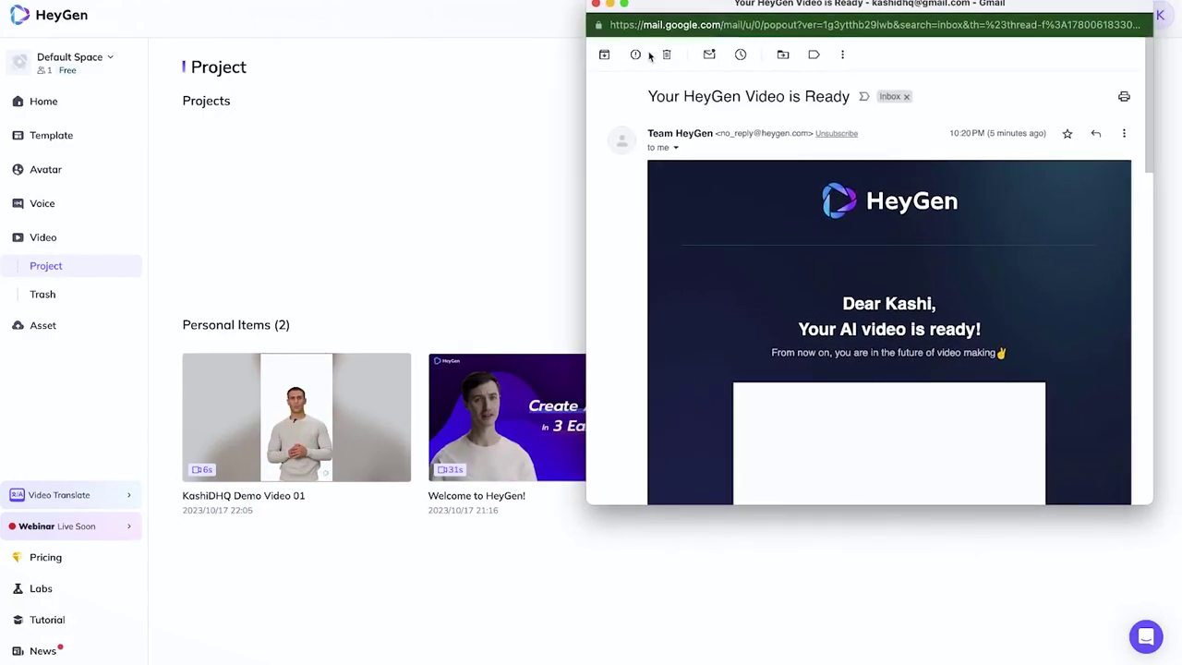
Step: Read the 'video is ready' e-mail, then close it
left_click_drag(593, 500, 258, 628)
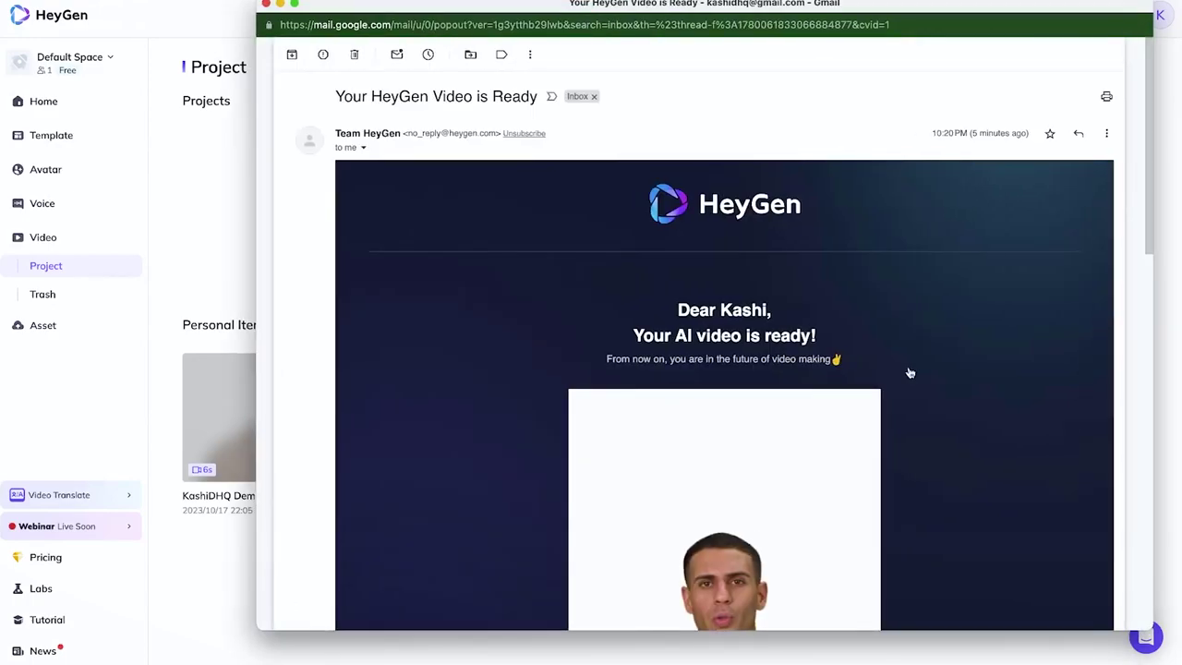
scroll(910, 372, "down", 5)
scroll(881, 464, "down", 5)
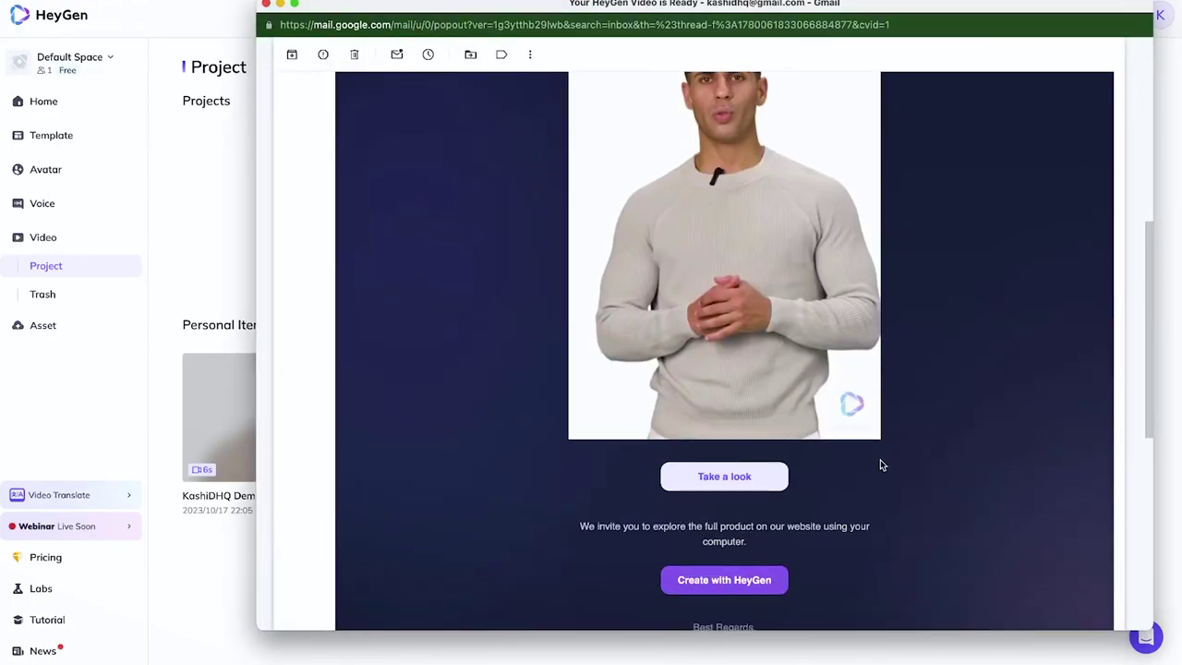
scroll(822, 370, "up", 5)
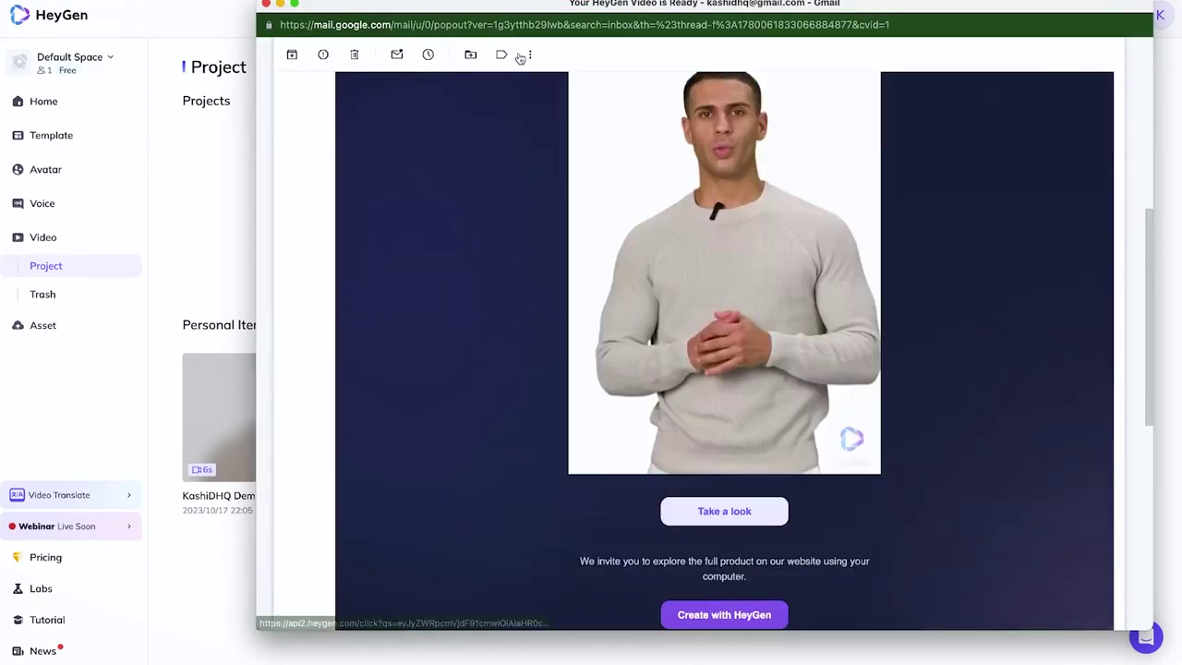
left_click(266, 5)
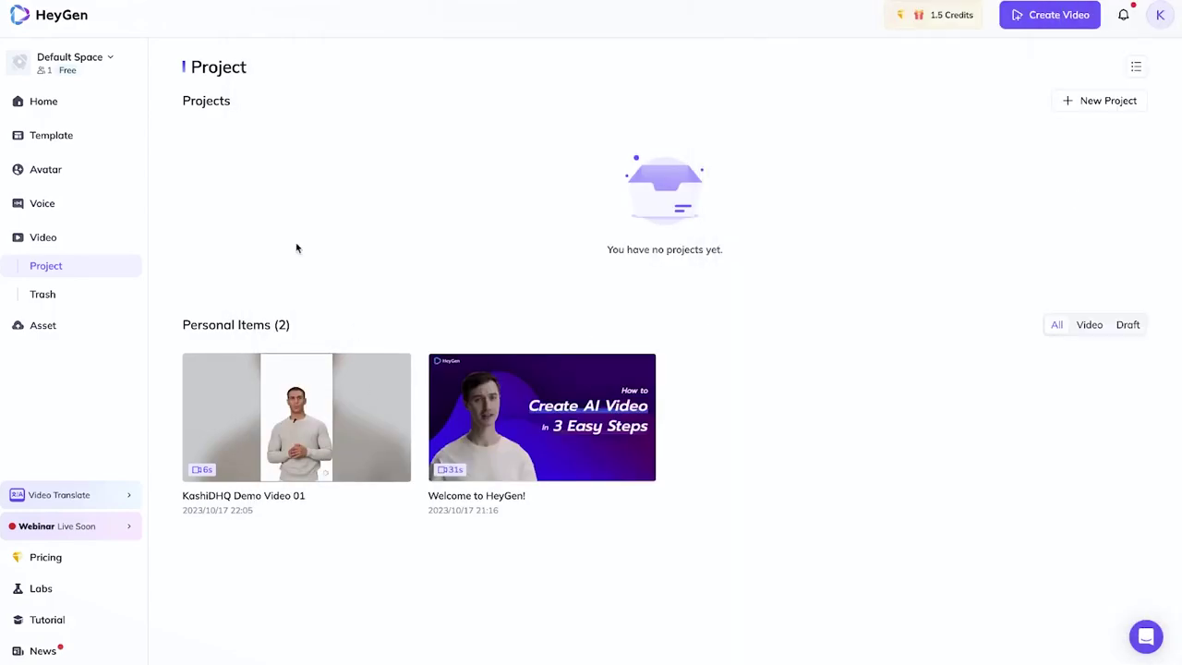
Step: Open the demo video from Personal Items and play it with Captions On
mouse_move(307, 440)
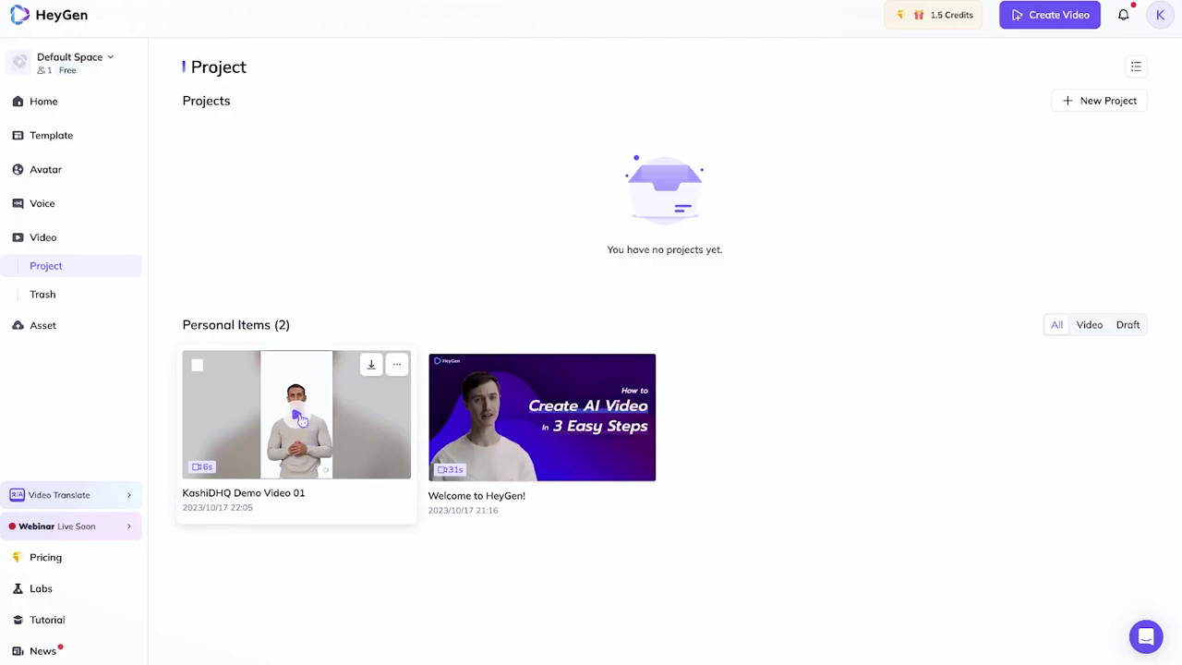
left_click(301, 421)
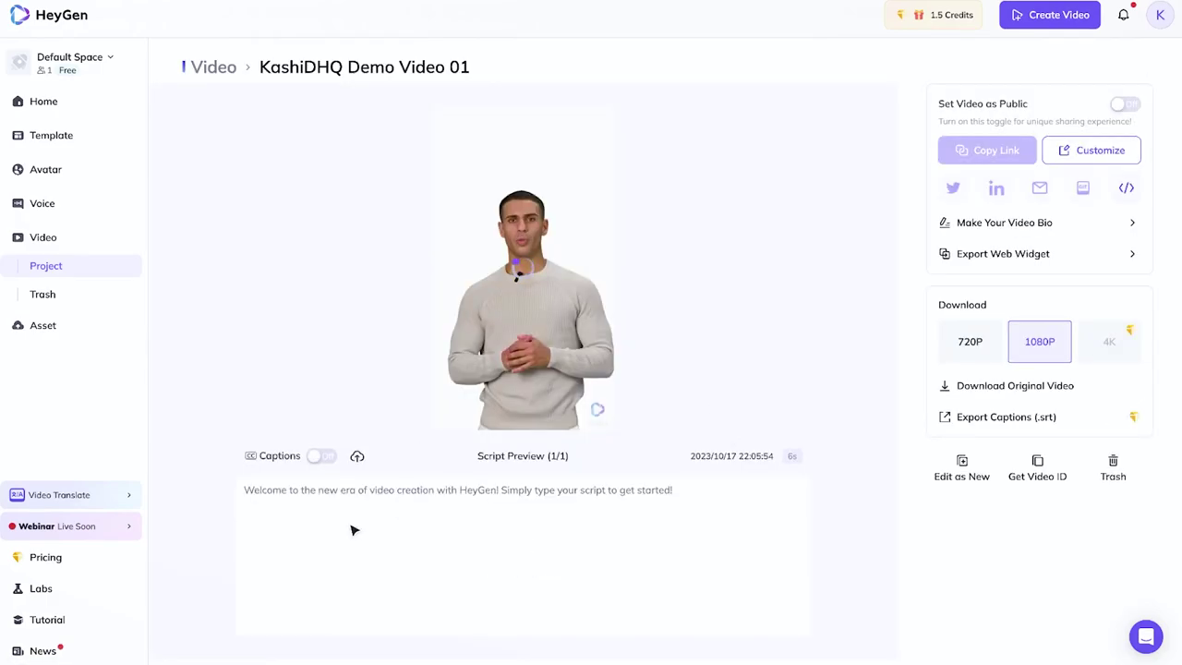
left_click(325, 458)
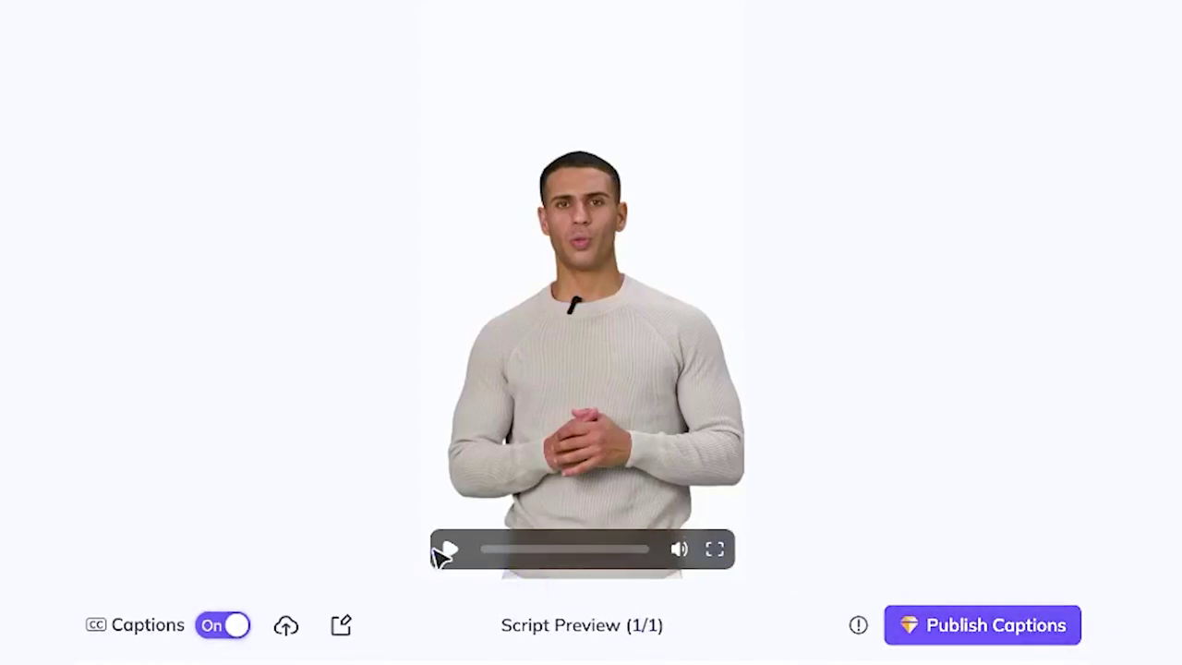
left_click(449, 550)
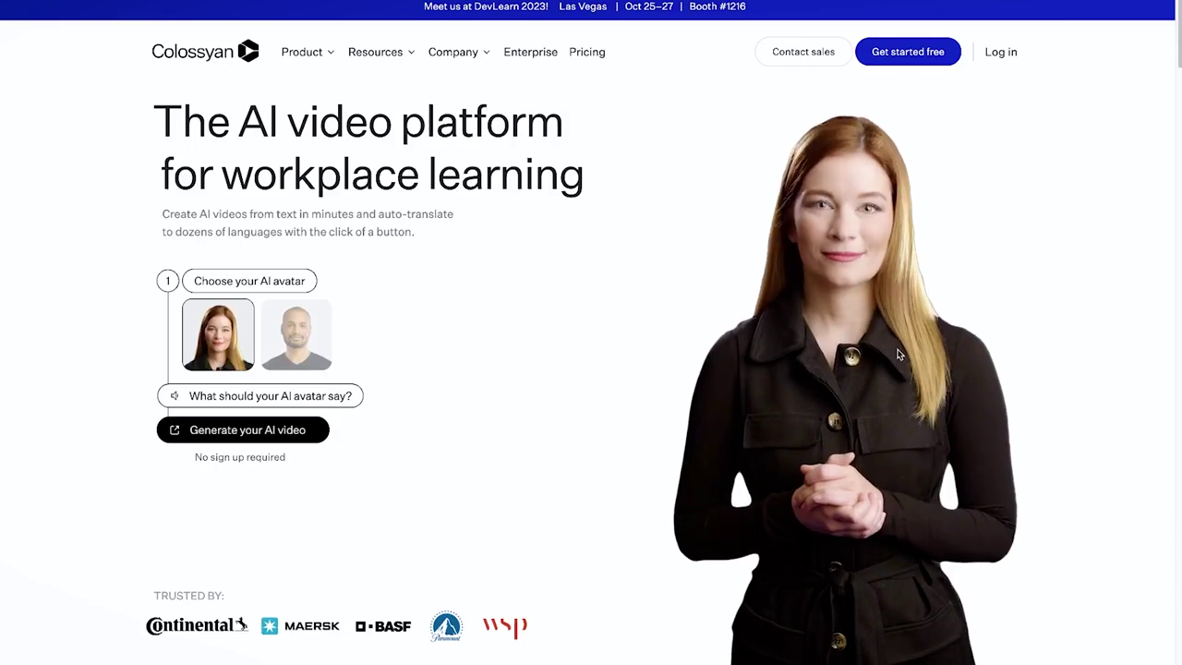
Step: Try the male avatar in the Colossyan homepage demo and browse the homepage
left_click(307, 333)
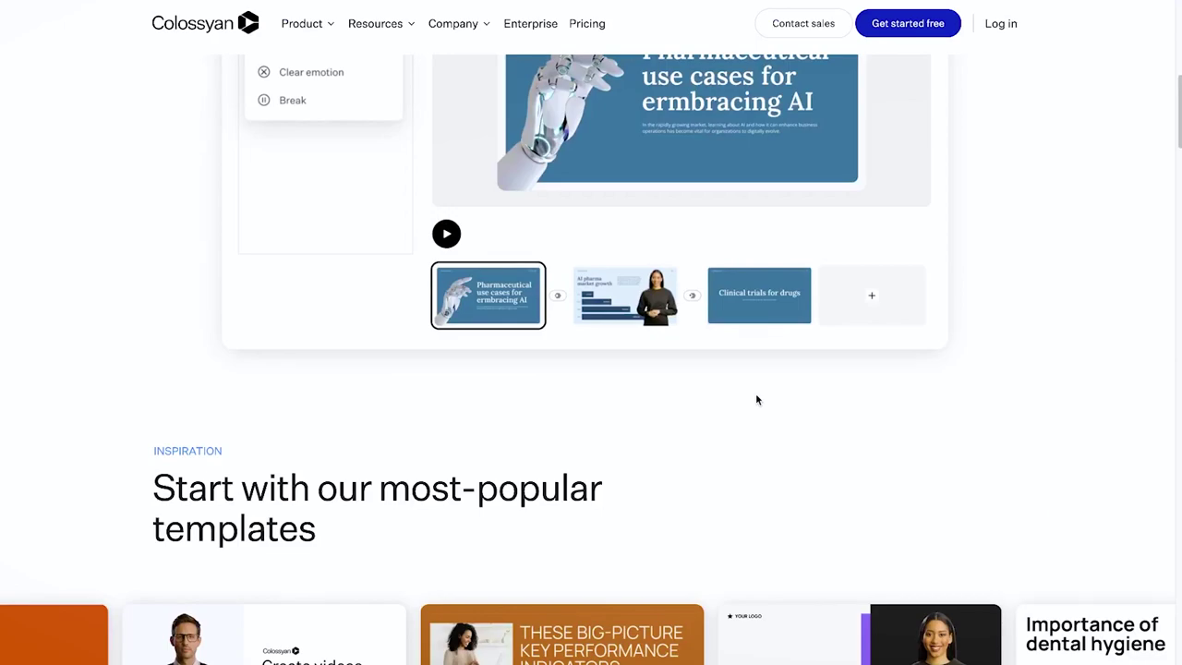
scroll(711, 395, "up", 3)
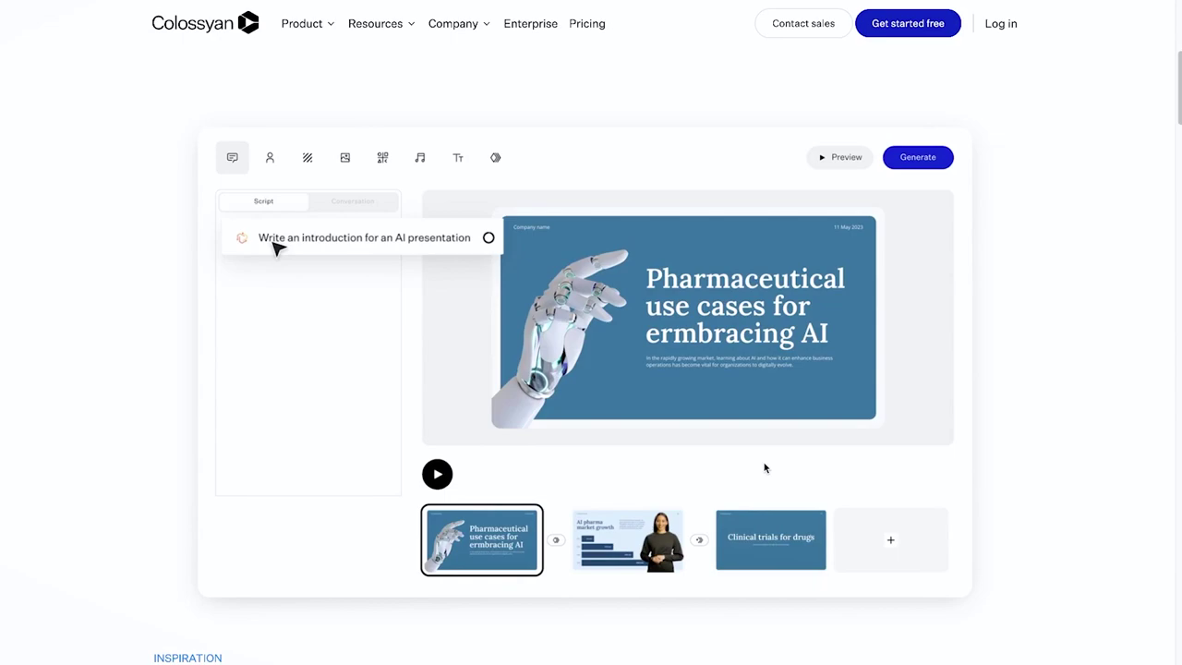
scroll(764, 468, "down", 5)
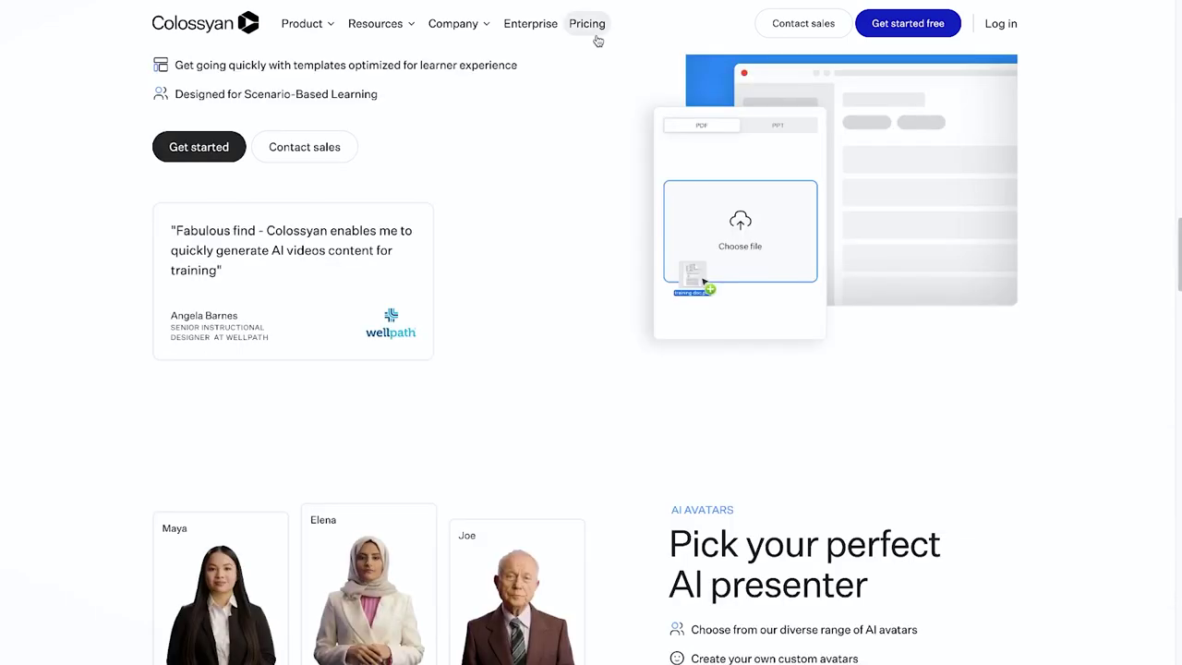
Step: Show the Colossyan plan prices with Monthly billing and scroll through the plans
left_click(596, 35)
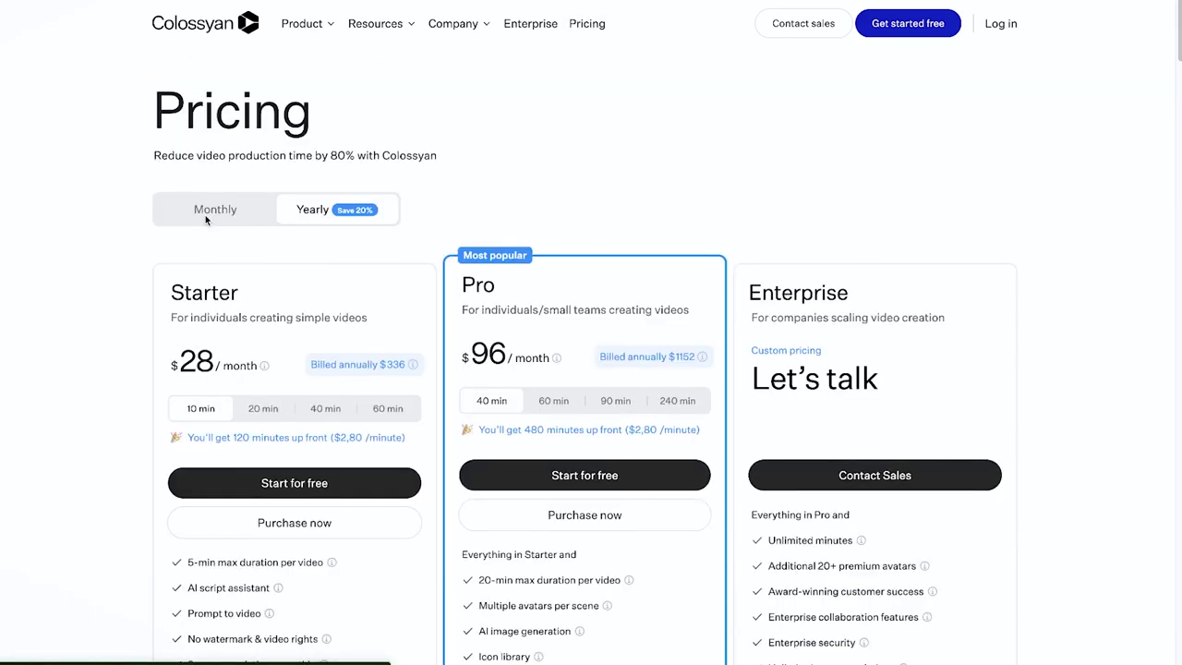
left_click(206, 216)
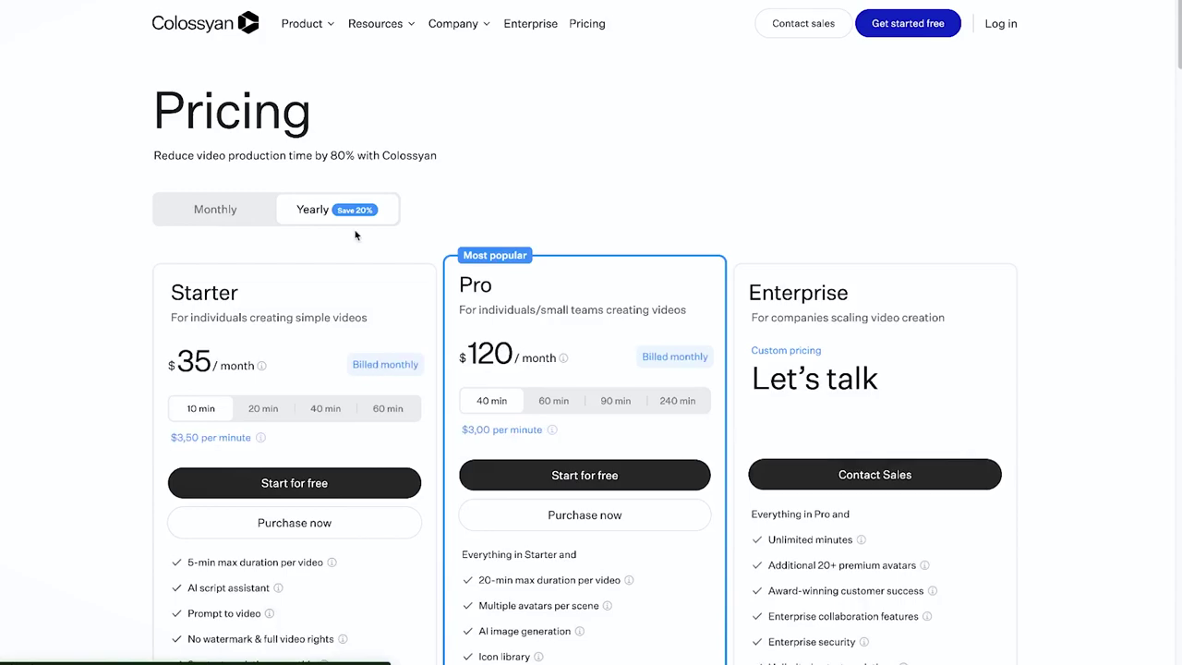
scroll(569, 328, "down", 3)
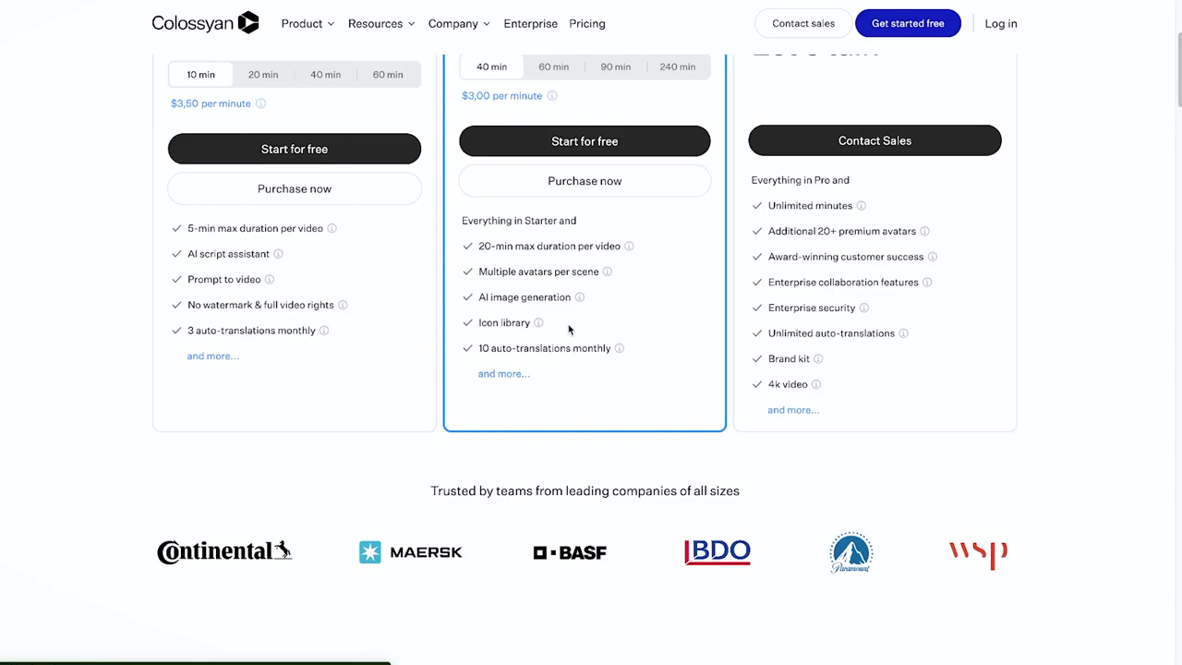
scroll(427, 364, "down", 8)
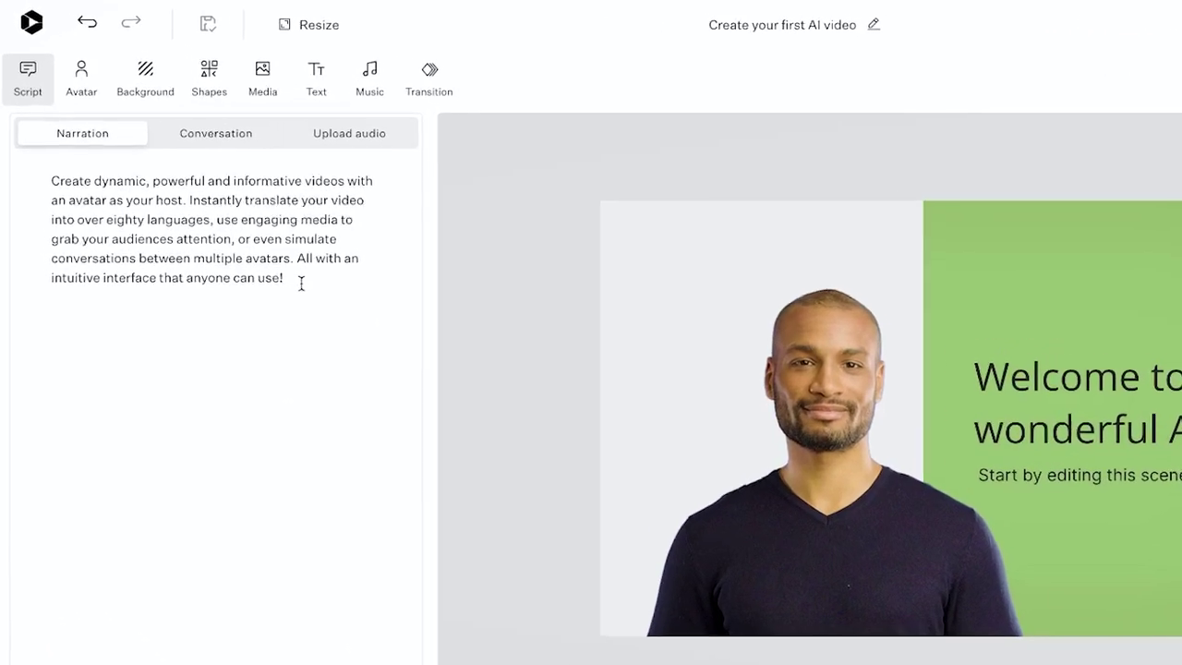
Step: Swap scene 1's presenter to the Juan avatar and show the Background colour options
left_click_drag(230, 213, 15, 141)
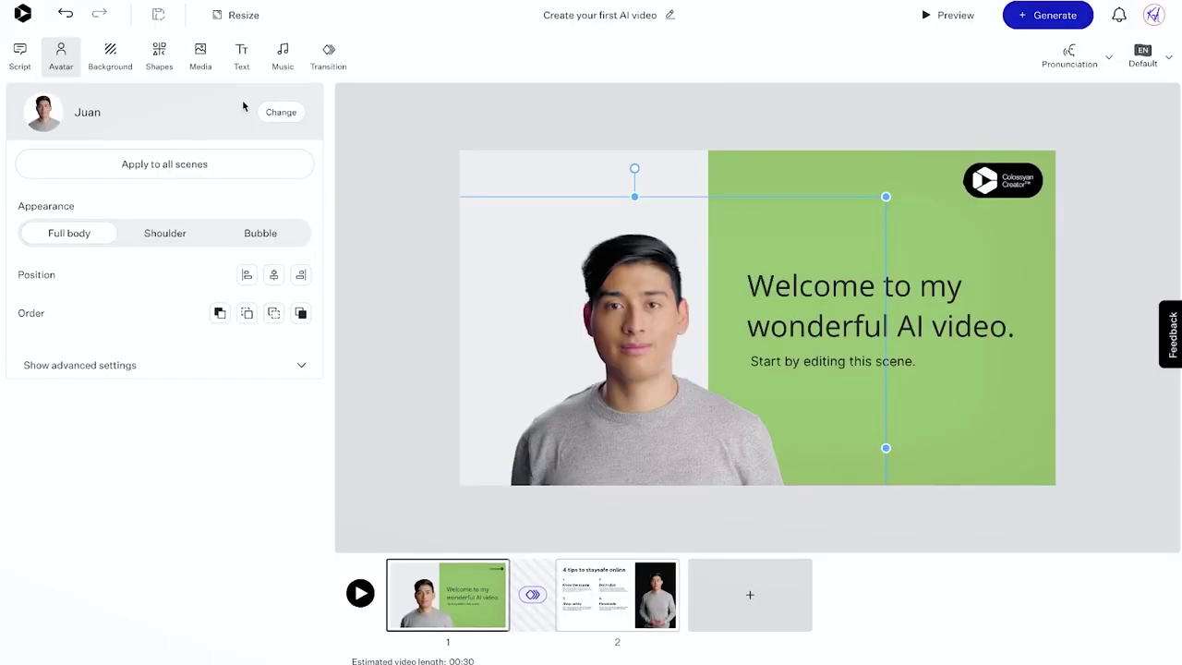
left_click(140, 0)
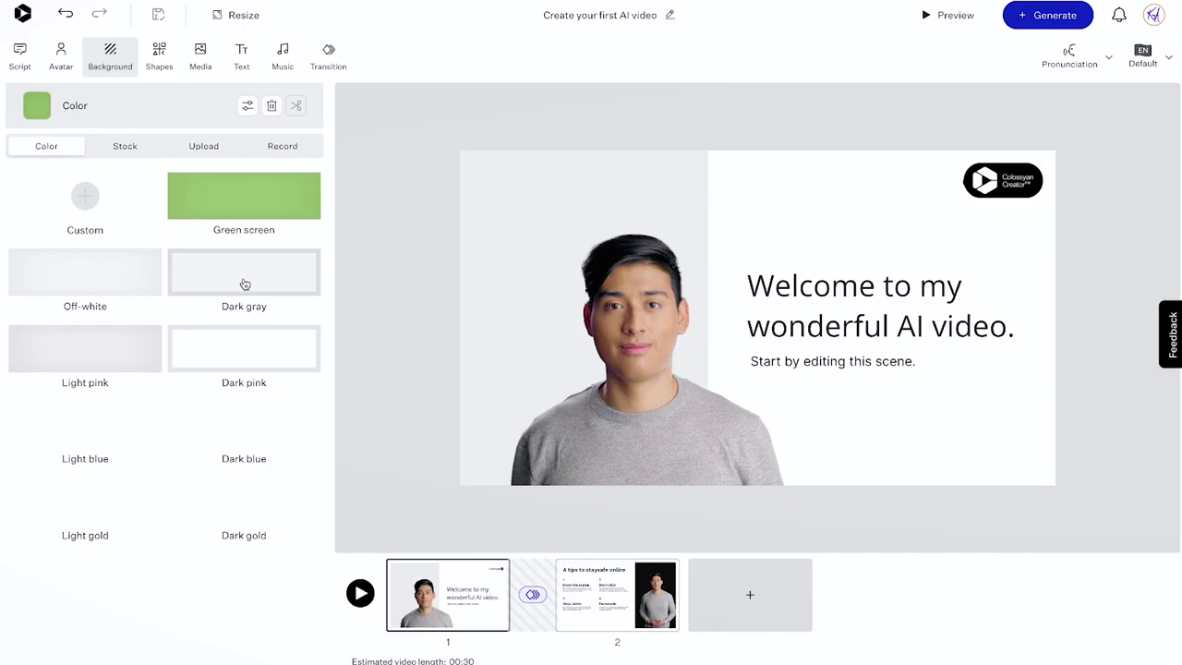
Step: Set scene 1's background to Dark gray, then check the AI Image and Text options
left_click(244, 283)
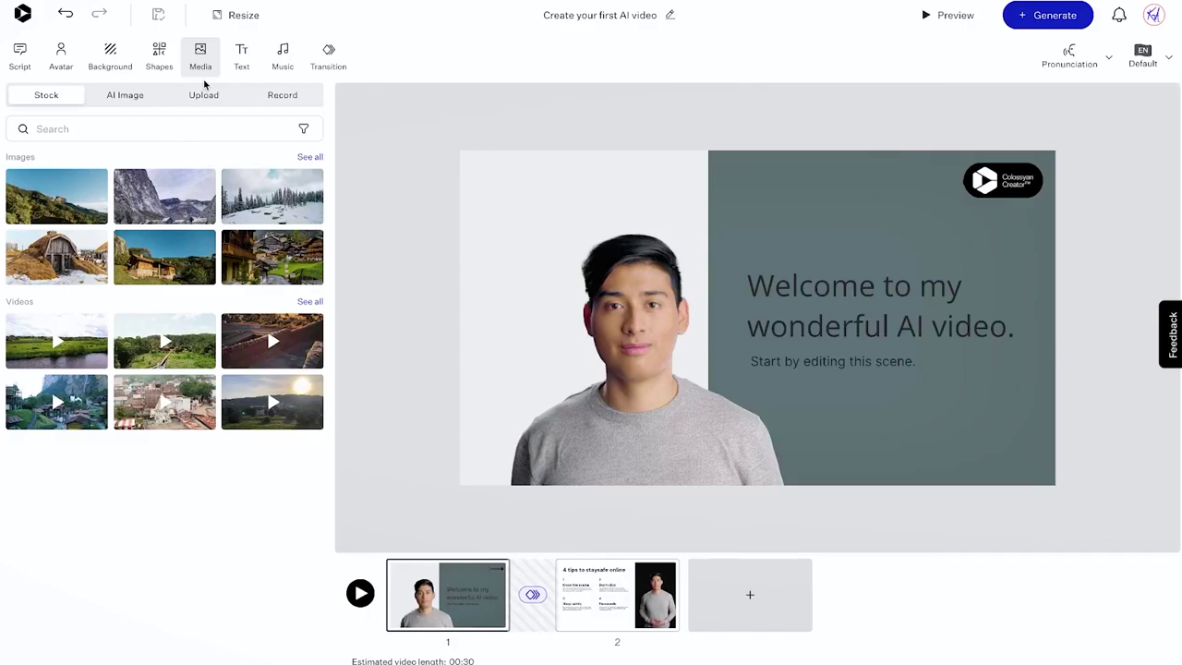
left_click(120, 96)
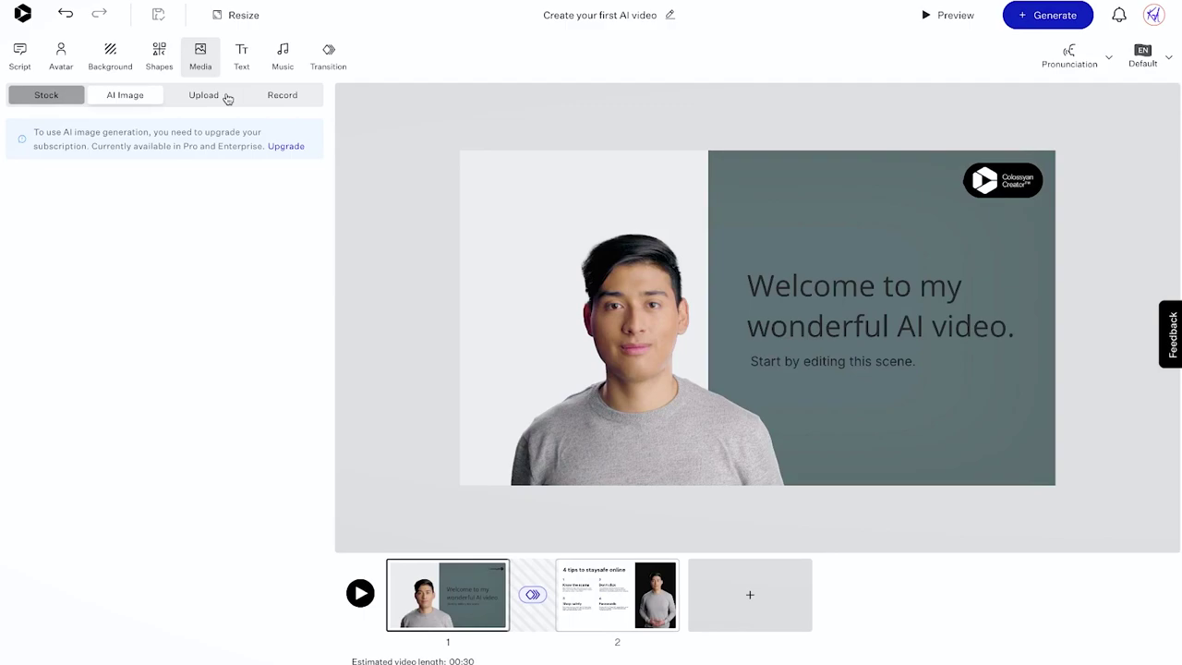
left_click(241, 55)
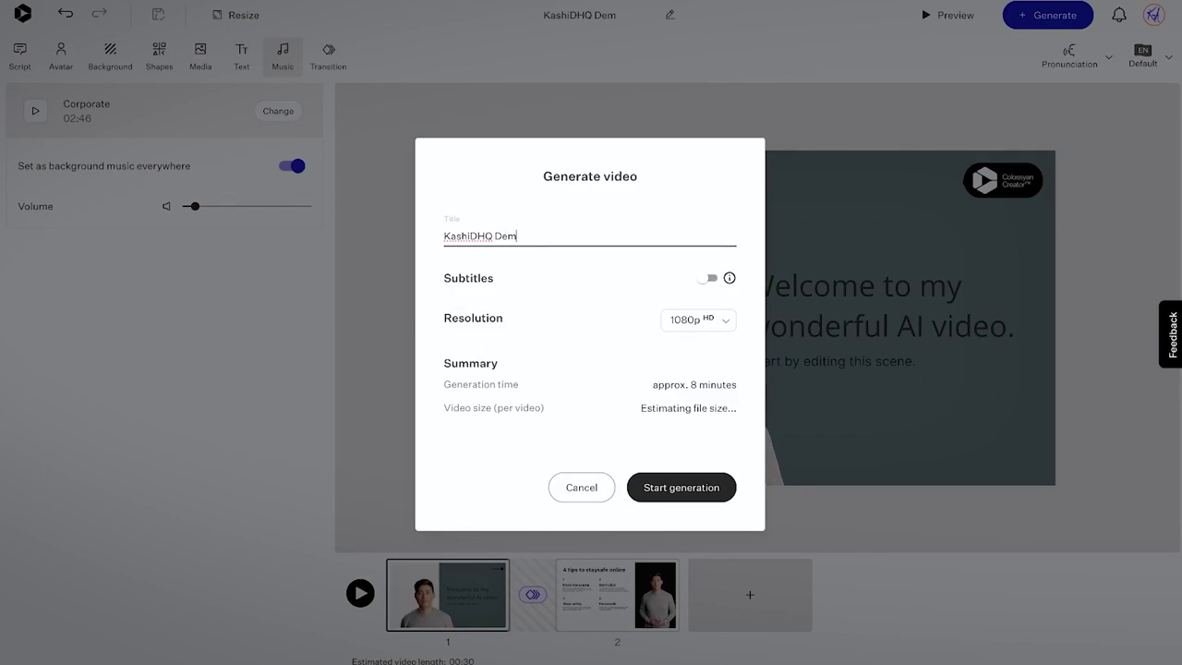
Step: Title the video 'KashiDHQ Demo Video 01', enable subtitles and keep 1080p resolution
type("o Video 01")
left_click(708, 278)
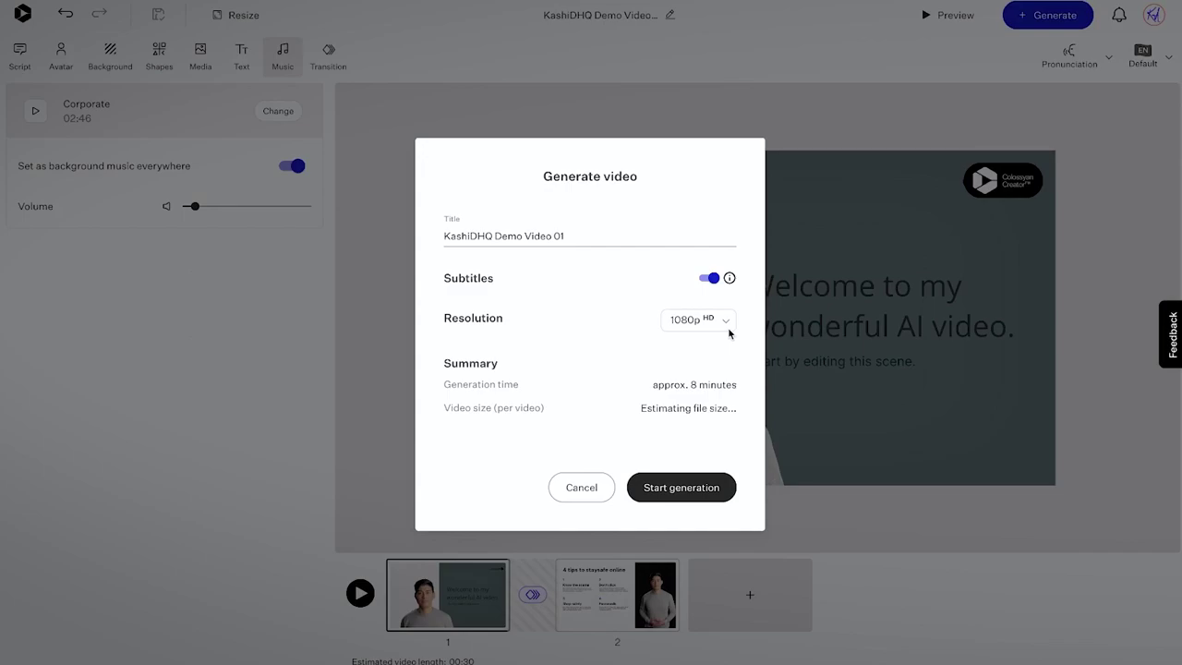
left_click(726, 323)
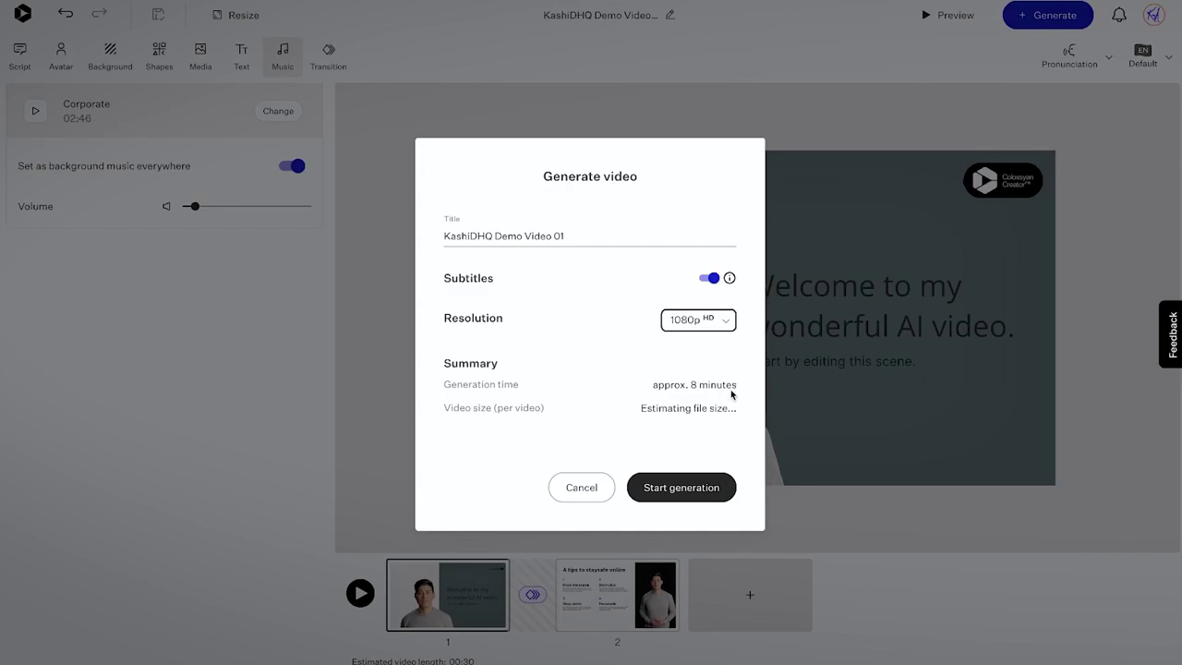